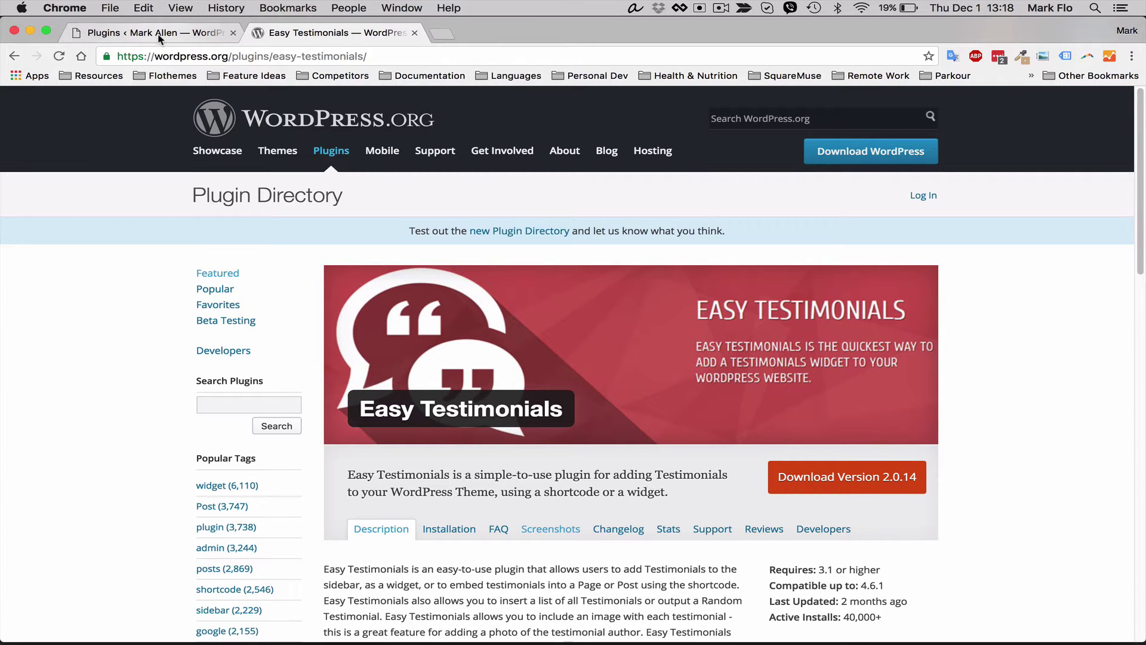
Search Add New Plugins for 'easy testimonials', then install and activate Easy Testimonials
click(133, 34)
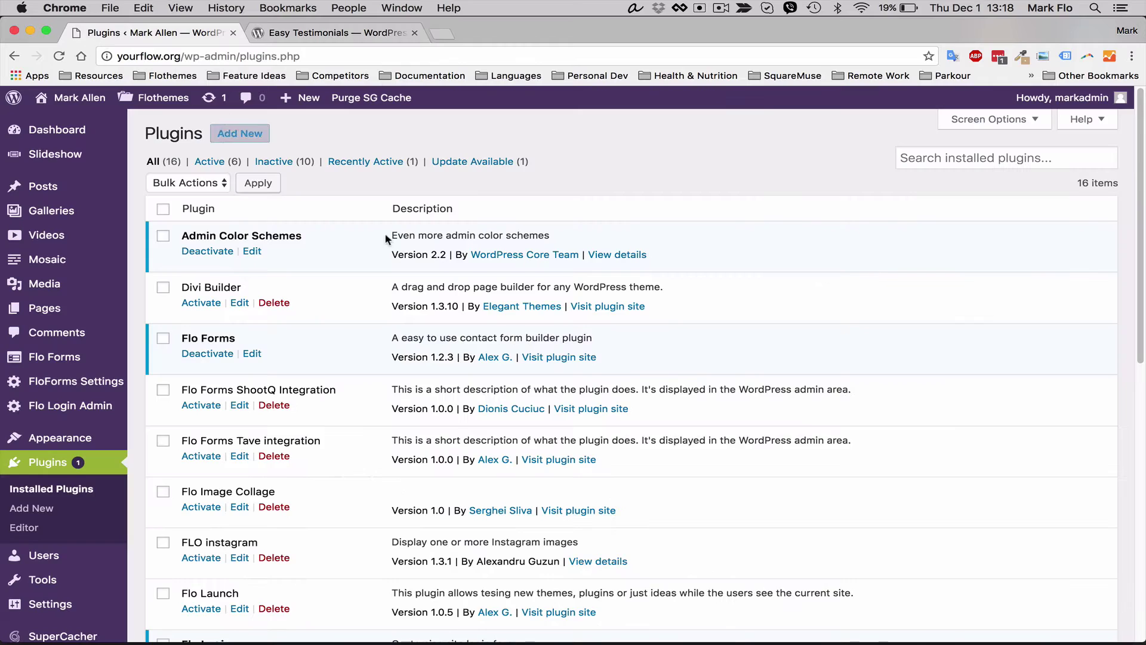
click(239, 134)
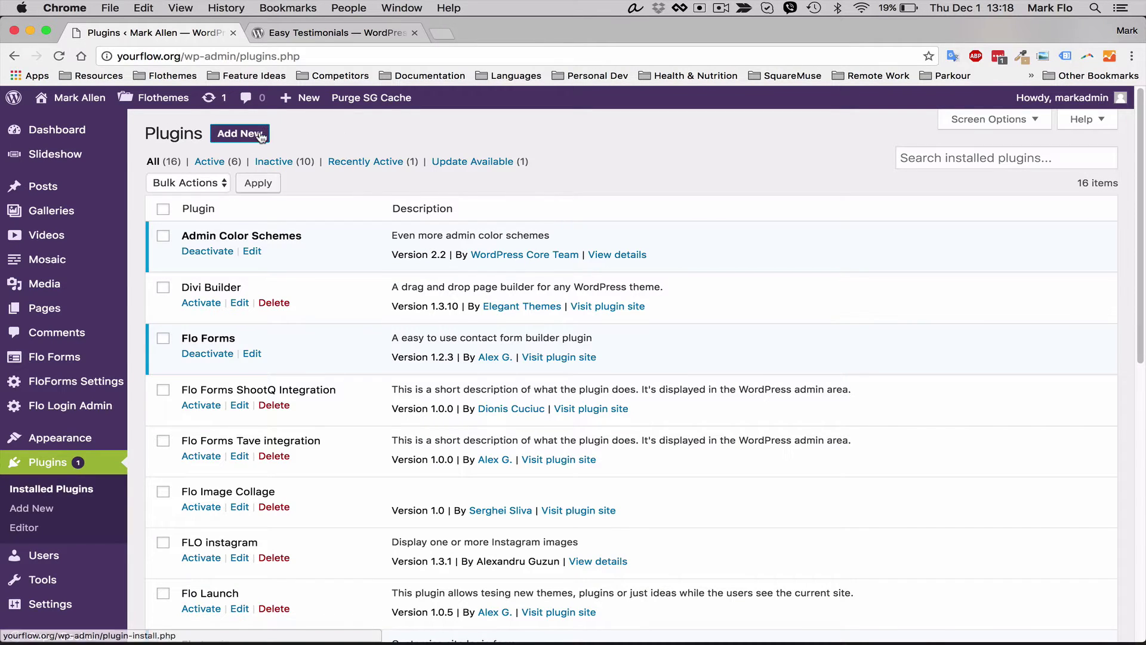
click(255, 137)
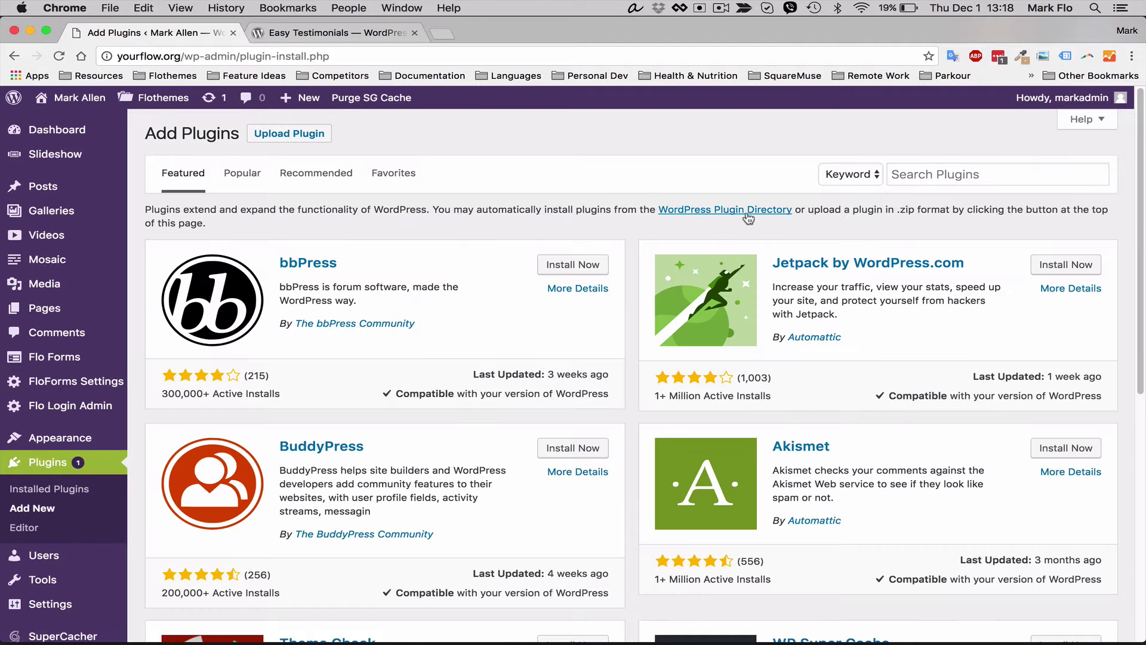
click(938, 178)
text(easy testimonials)
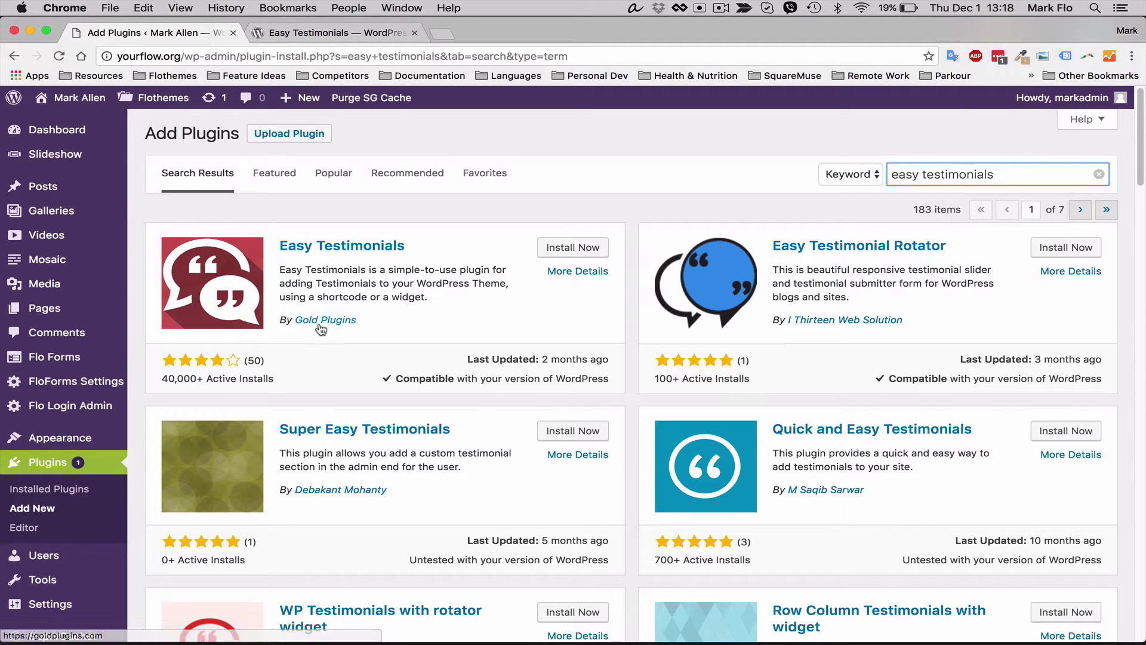
click(567, 247)
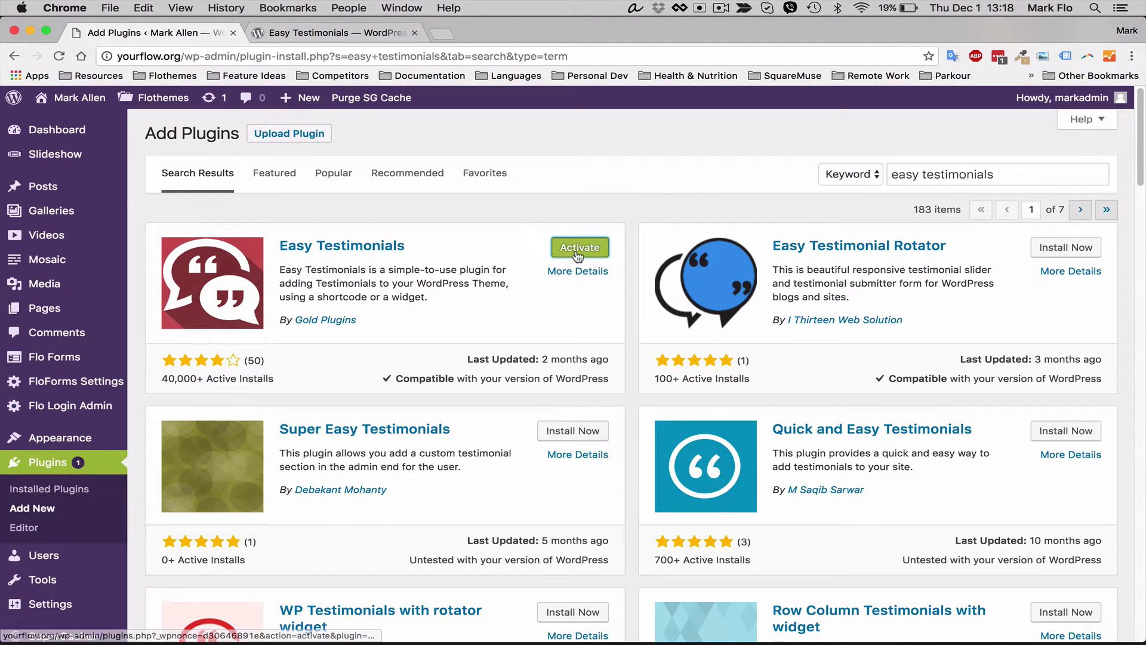
click(575, 252)
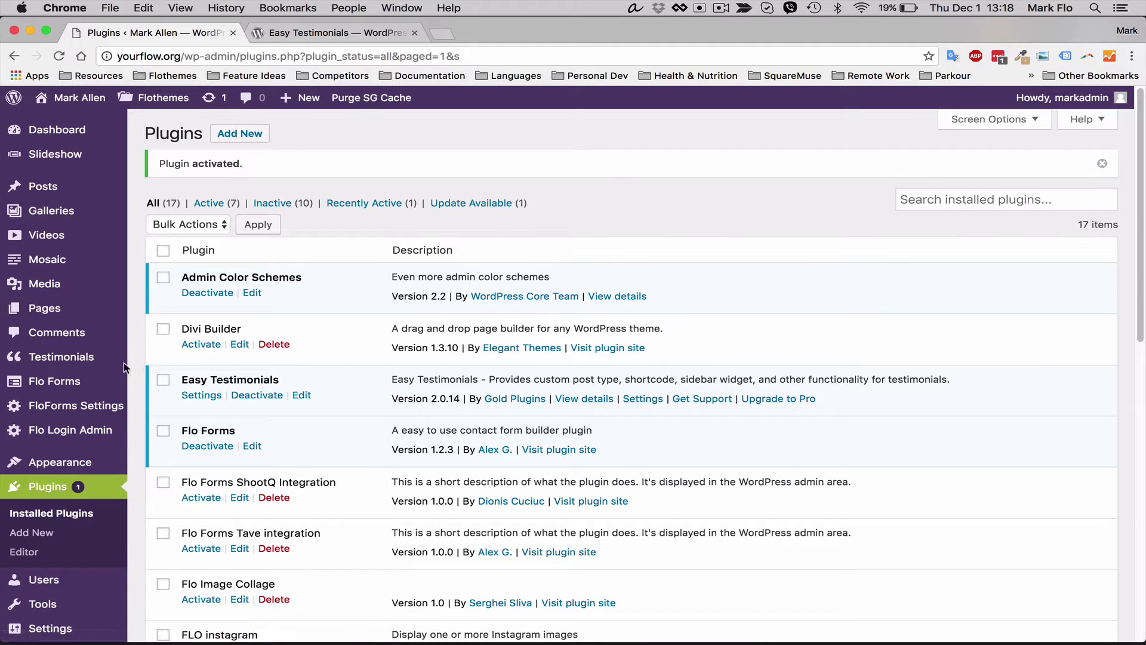
Inspect the new Testimonials and Easy Testimonials Settings admin menus and their submenus
mouse_move(70, 358)
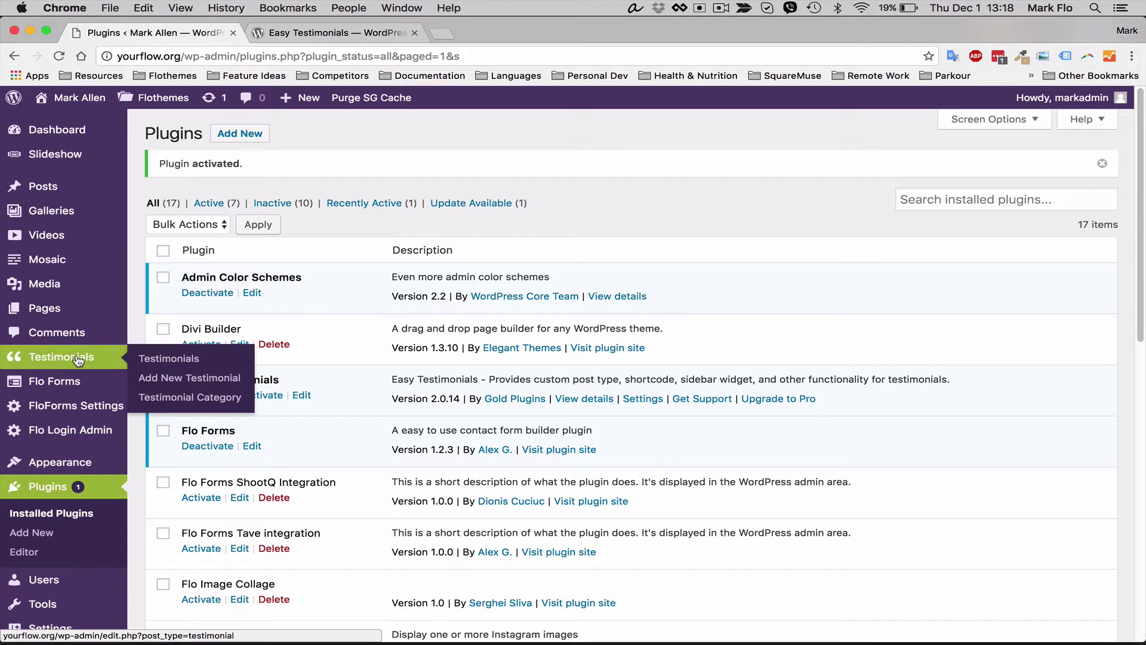
scroll(78, 358, down, 3)
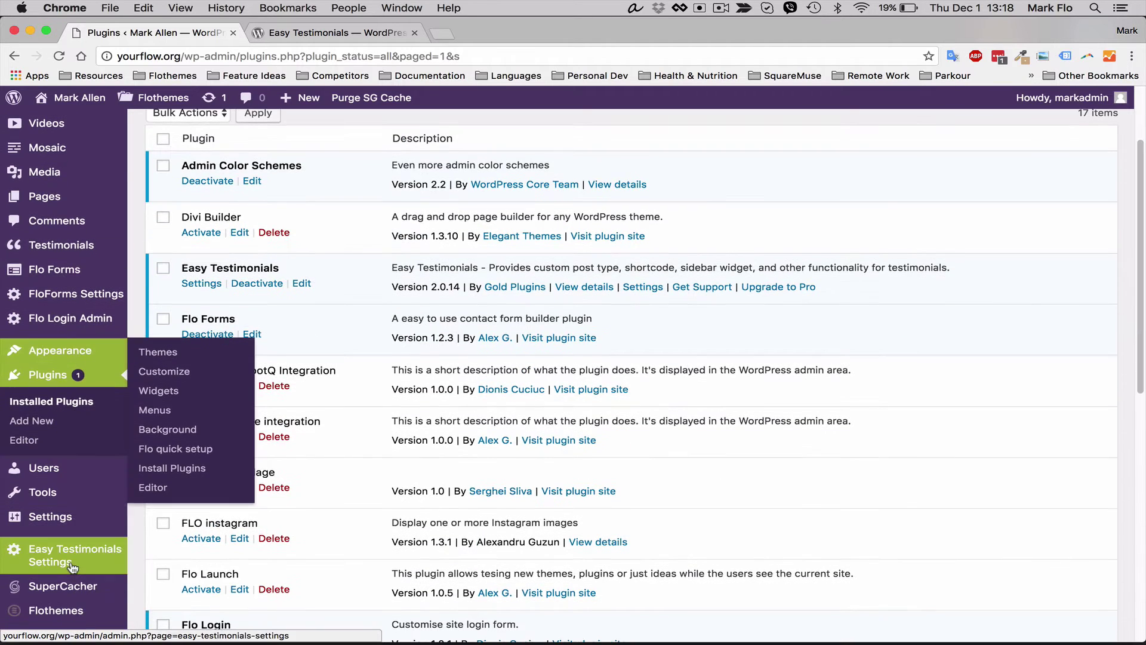
mouse_move(71, 564)
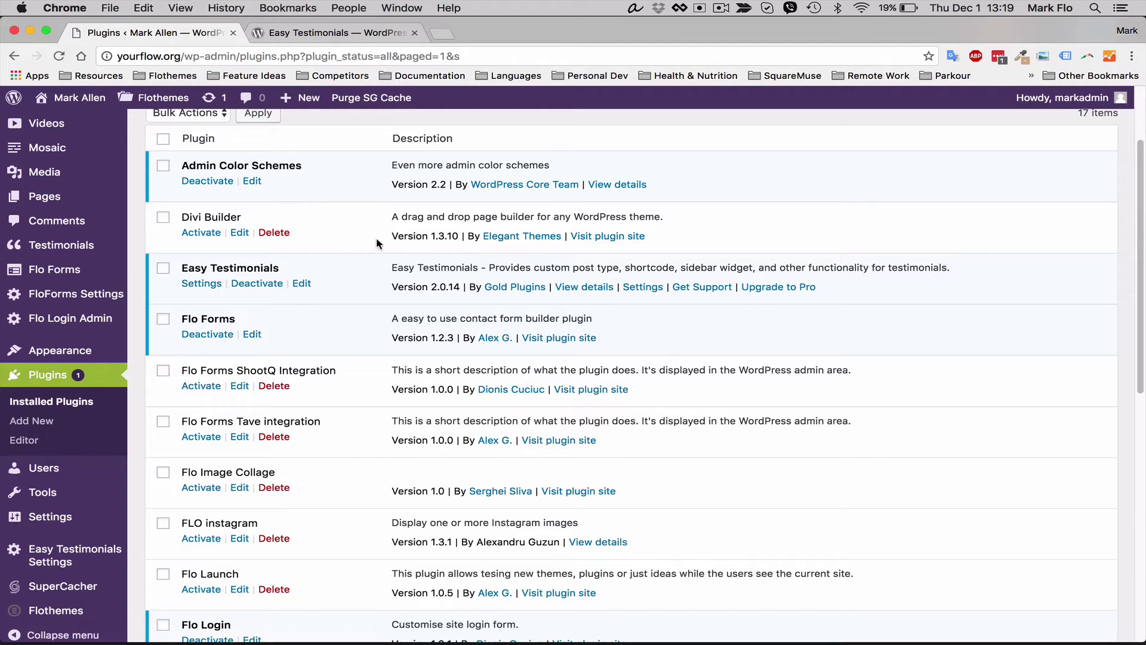
mouse_move(67, 248)
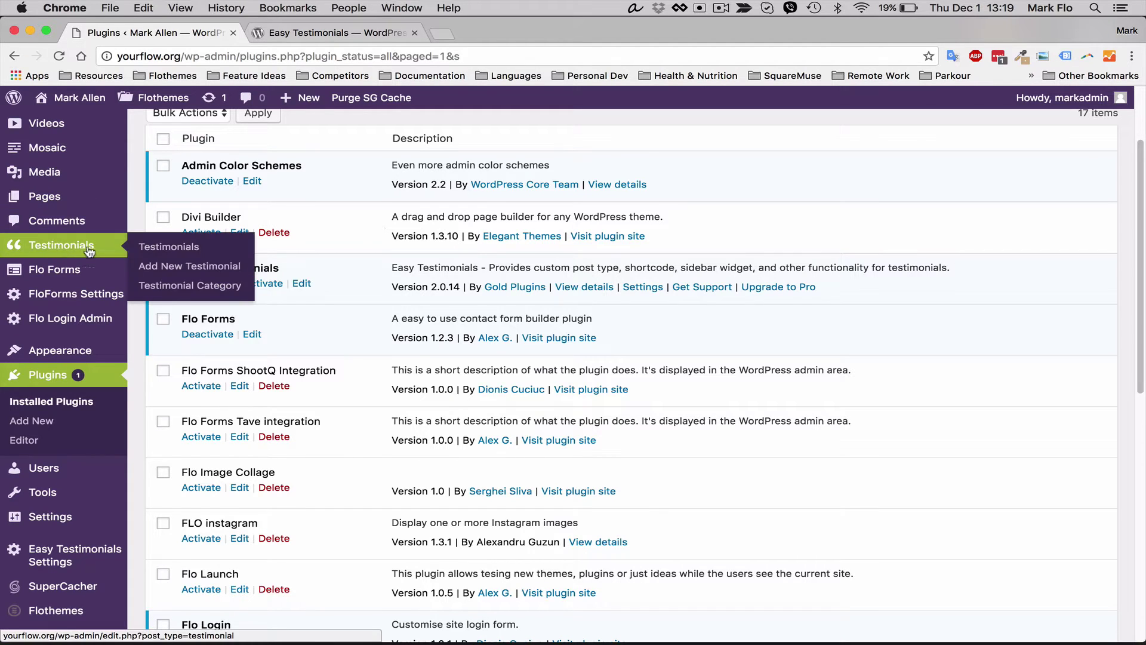
Create a new testimonial titled 'Your photography was awesome!' and move into its body
click(172, 266)
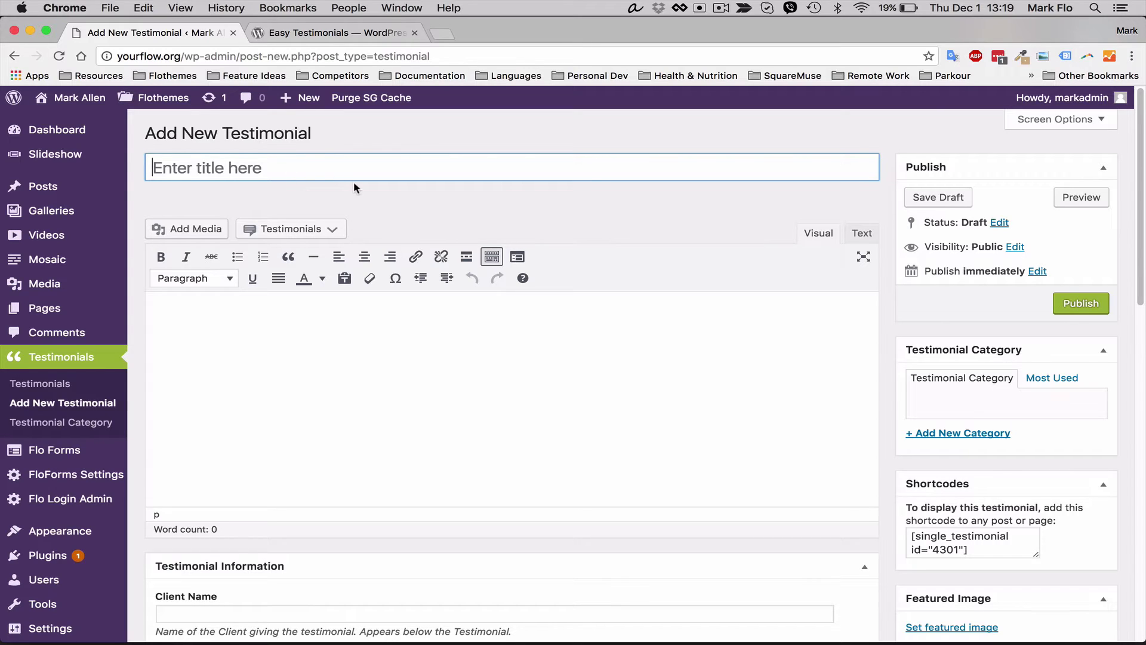
key(shift)
text(Your photography was awesome!)
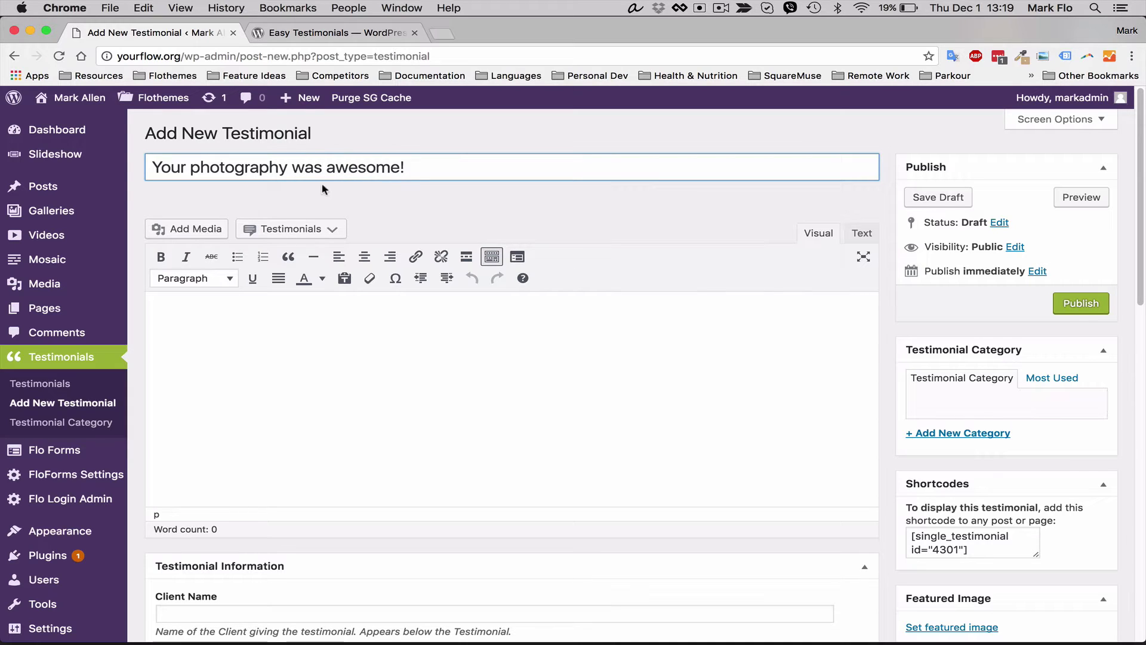
click(328, 348)
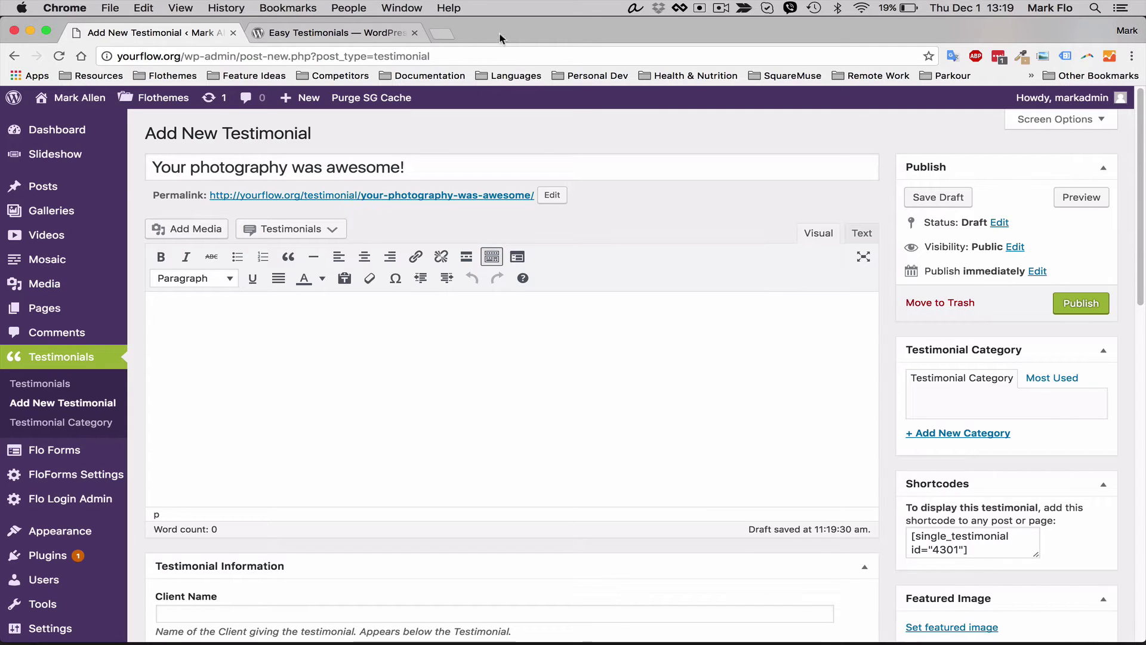
Search Google for 'lorem ipsum', go to lipsum.com and select its first paragraph
click(442, 33)
text(lo)
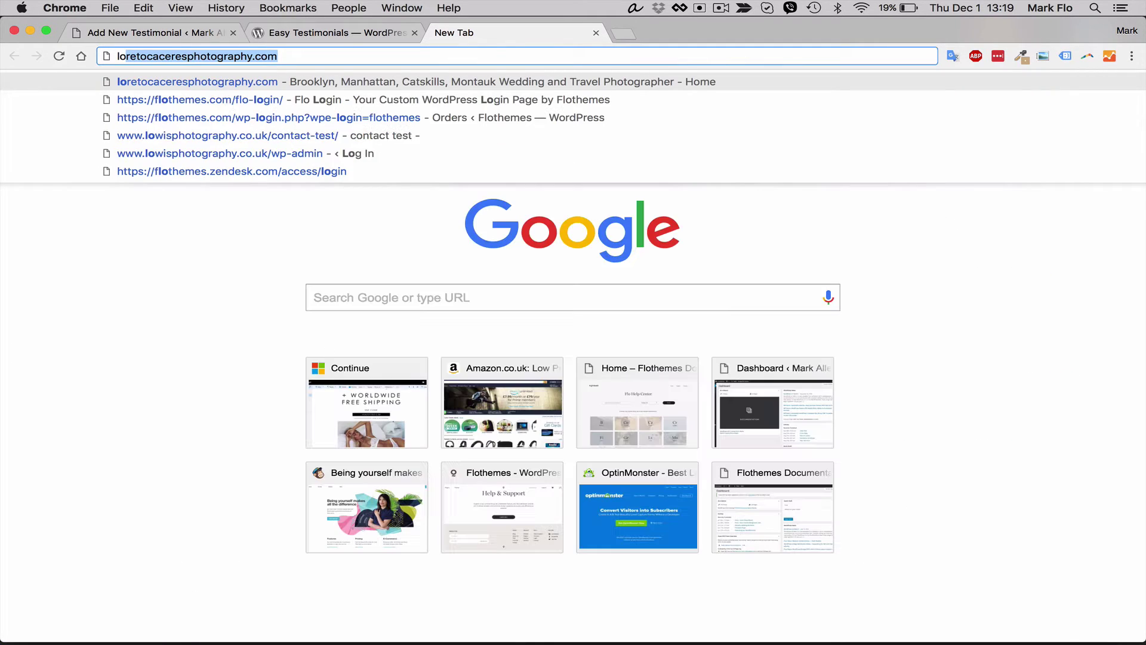
text(rem ipsum)
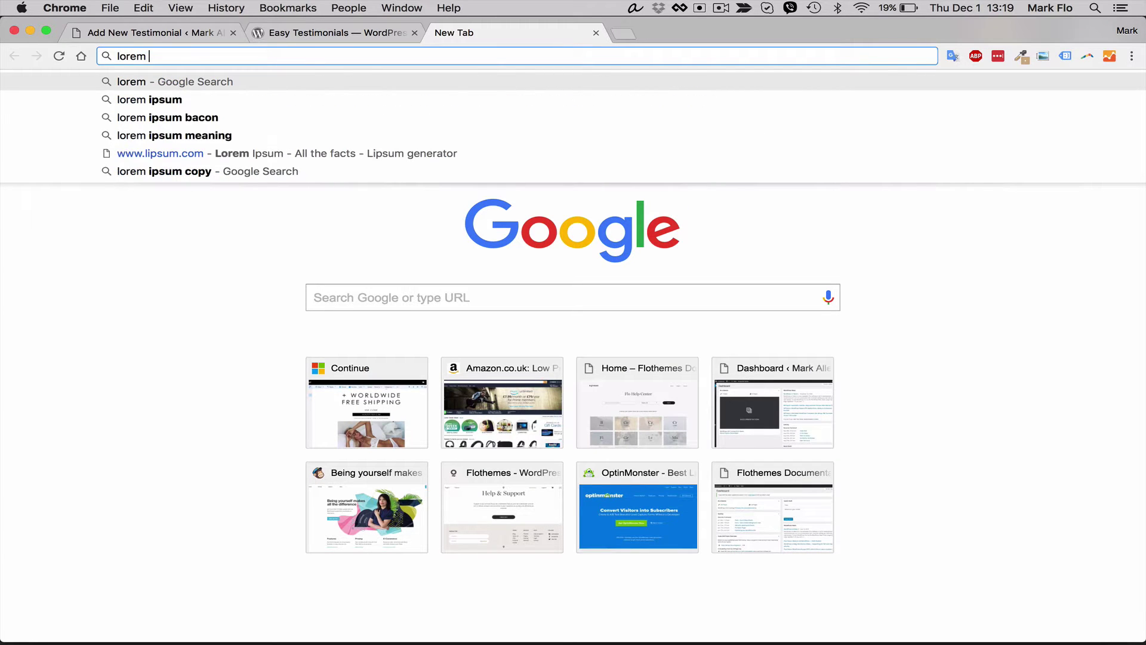
key(Return)
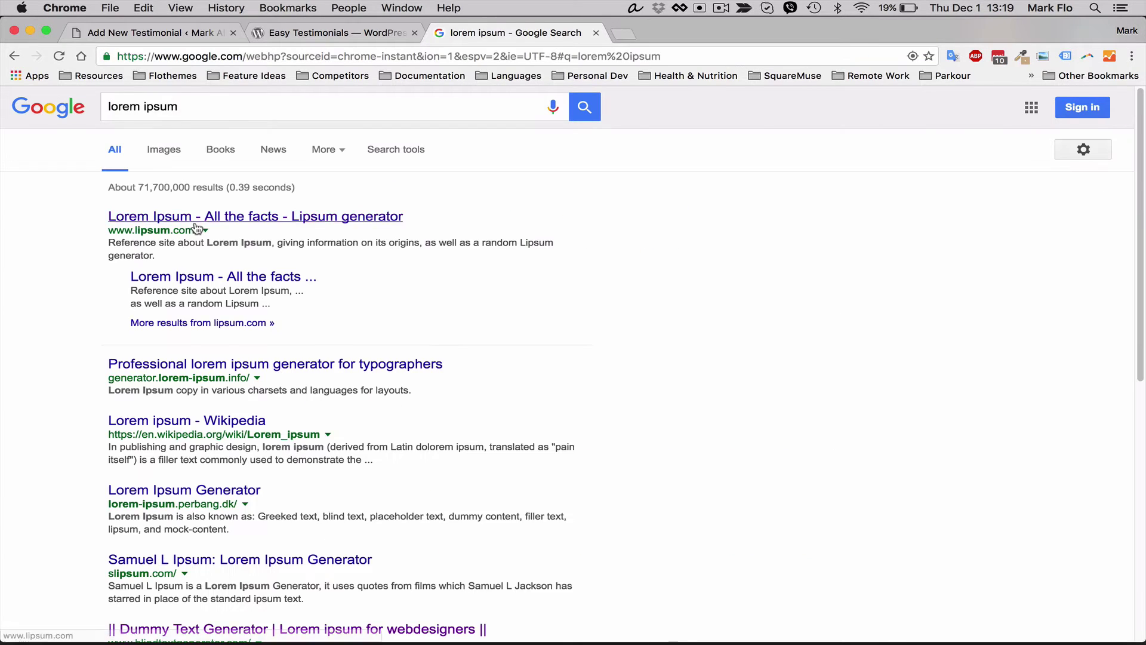
click(192, 219)
drag(547, 432, 208, 316)
key(super+c)
Paste the copied Lorem Ipsum paragraph as the testimonial body
click(163, 33)
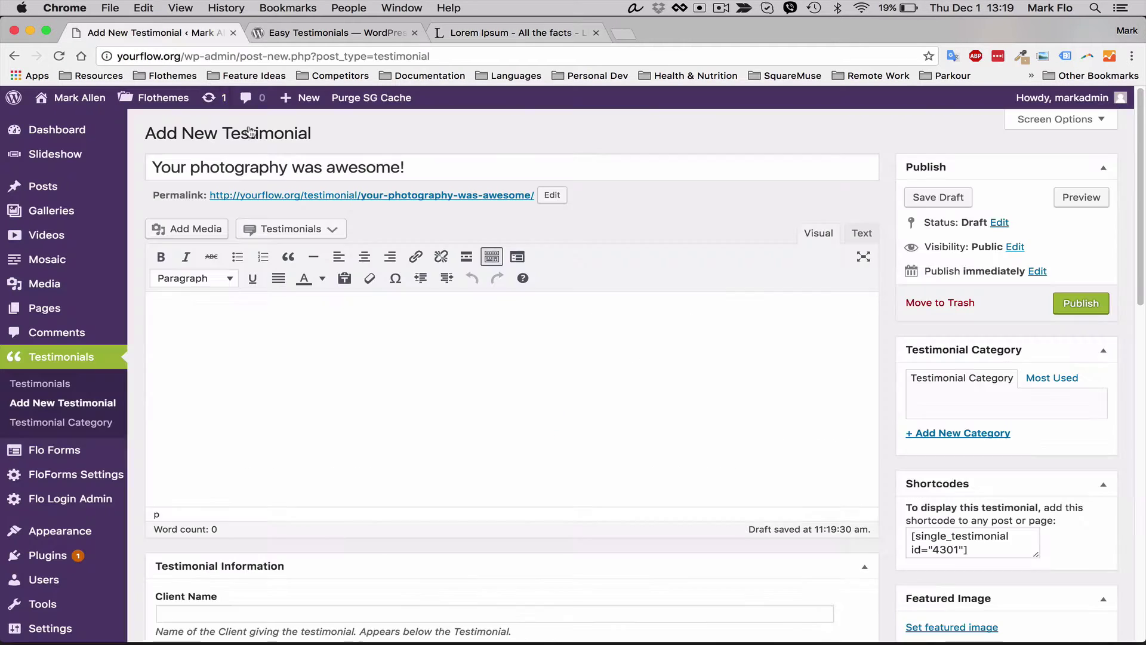
click(376, 388)
key(super+v)
scroll(468, 423, down, 5)
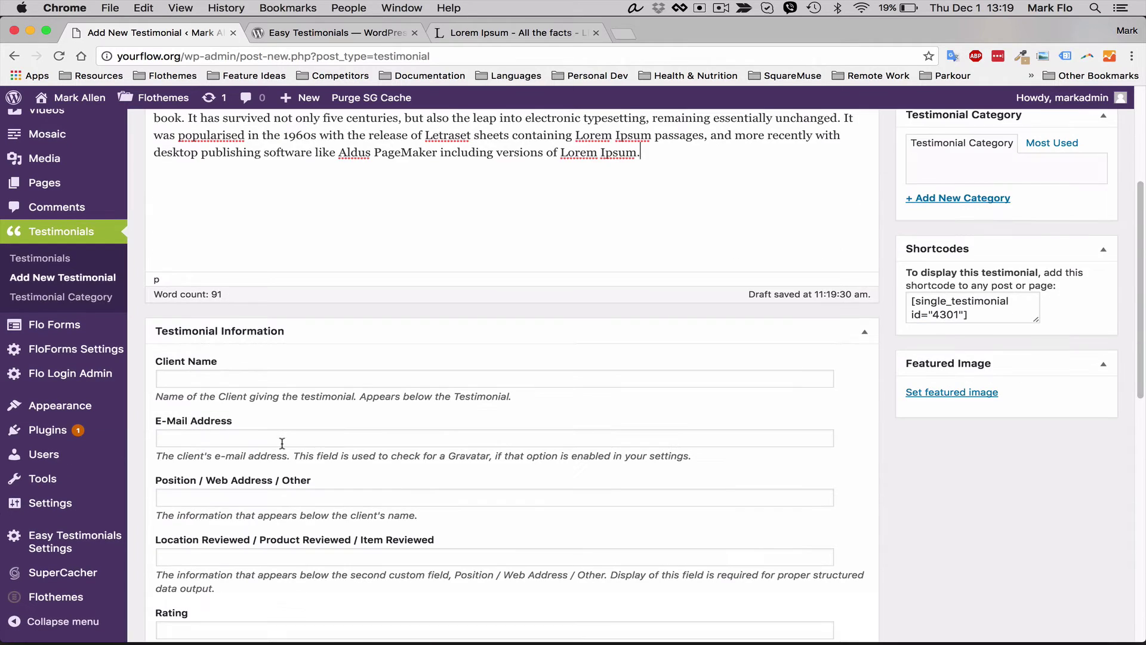
Enter placeholder client details and set the position to Bride
click(231, 379)
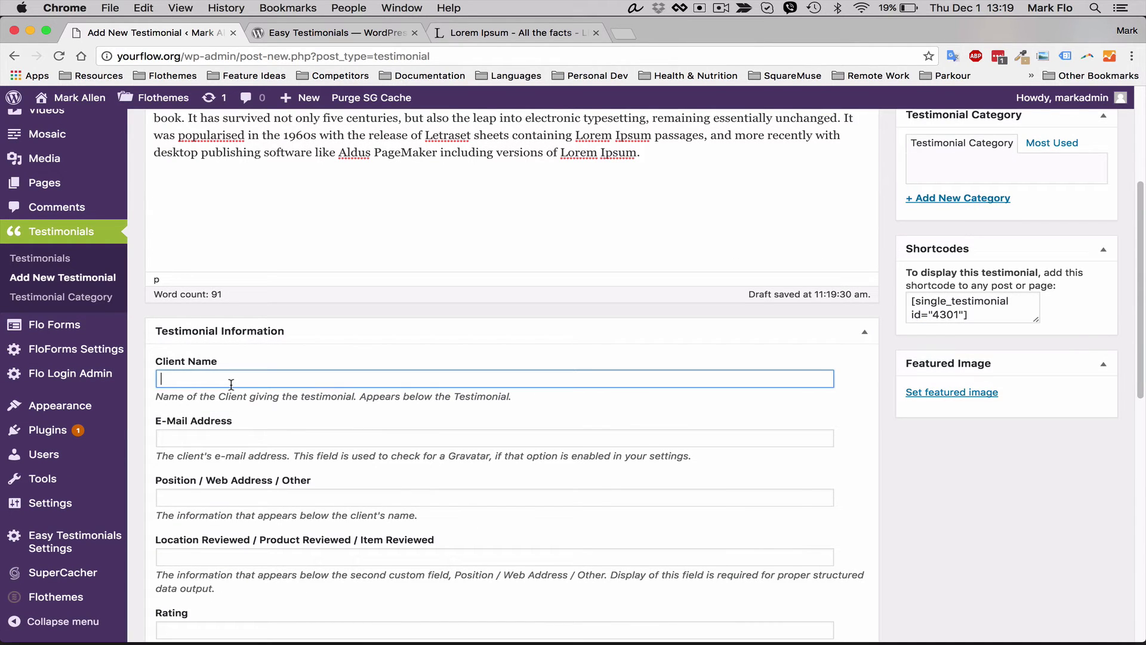
text(Clients Name)
key(Tab)
key(Tab)
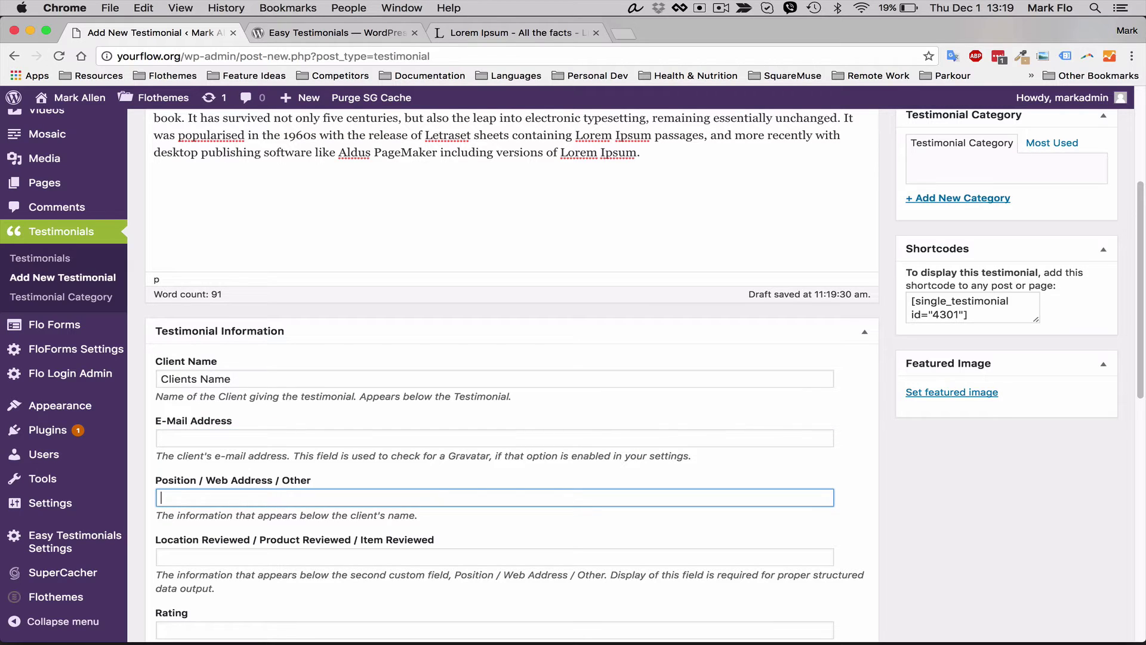
text(Client)
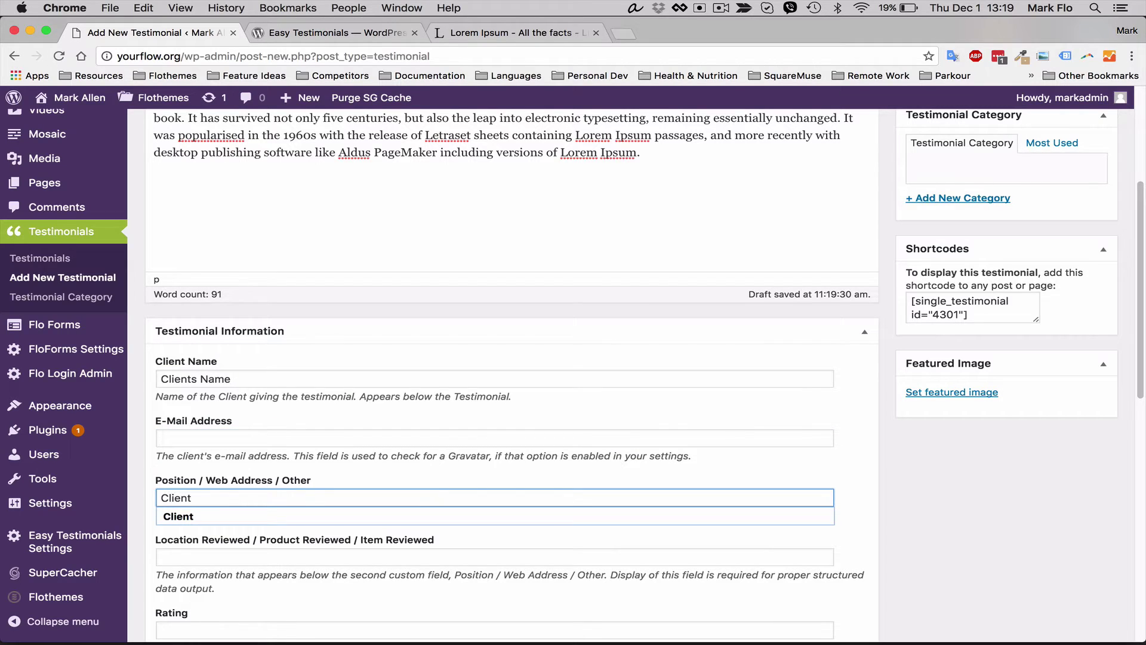
key(Tab)
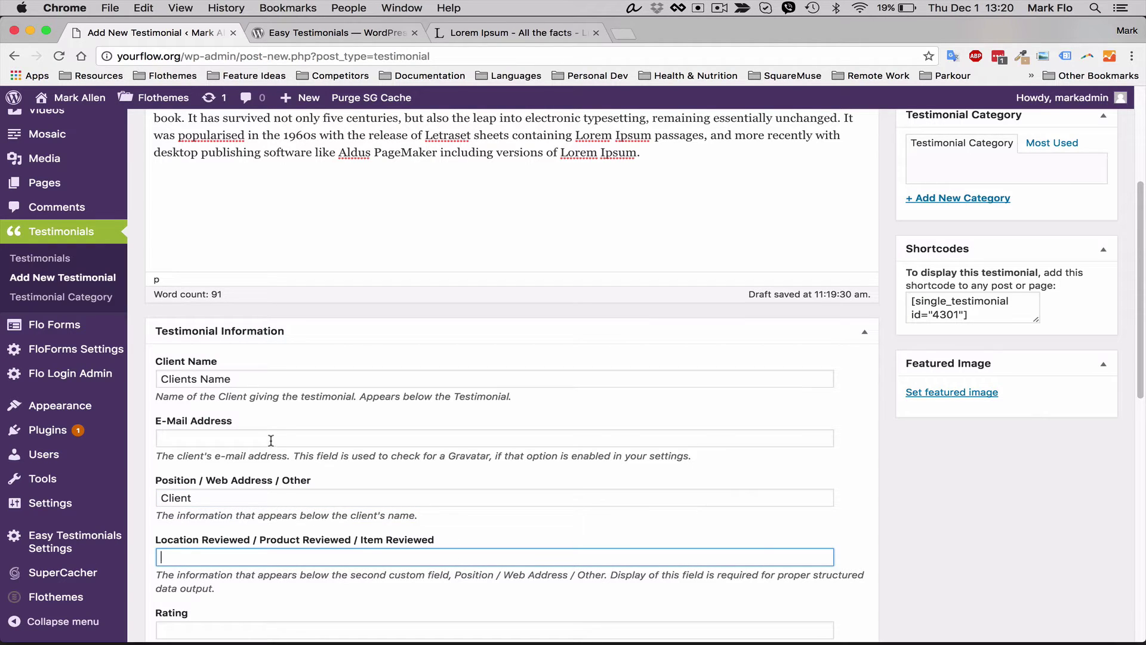
double_click(182, 497)
text(Bride)
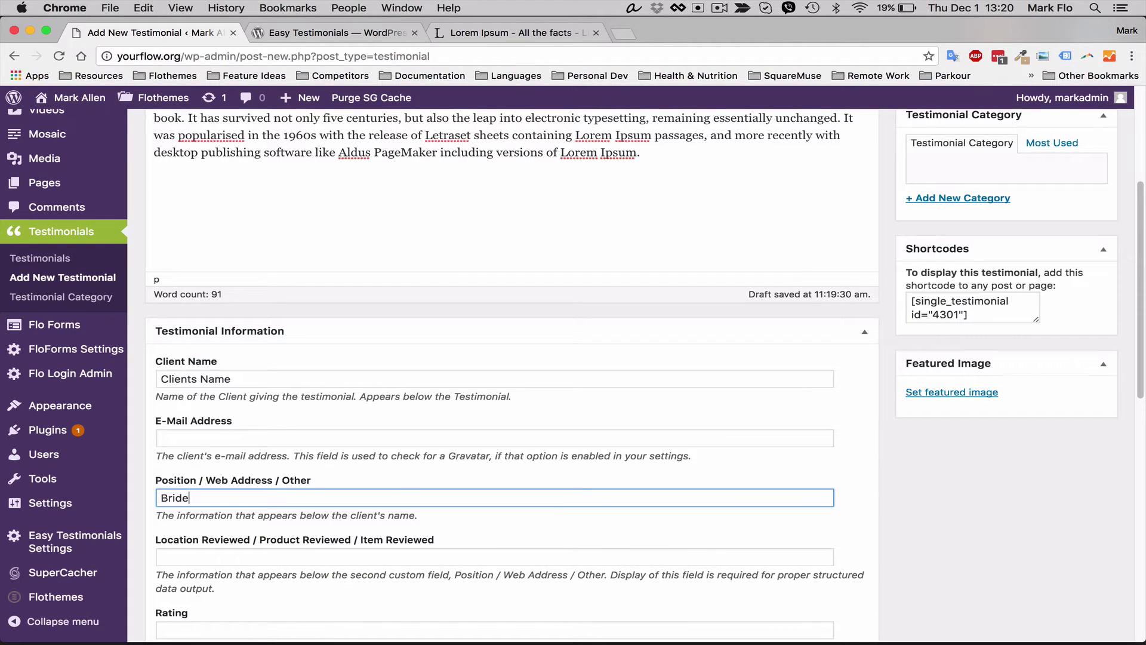
Set the location reviewed to New York and the rating to 5/5
click(226, 559)
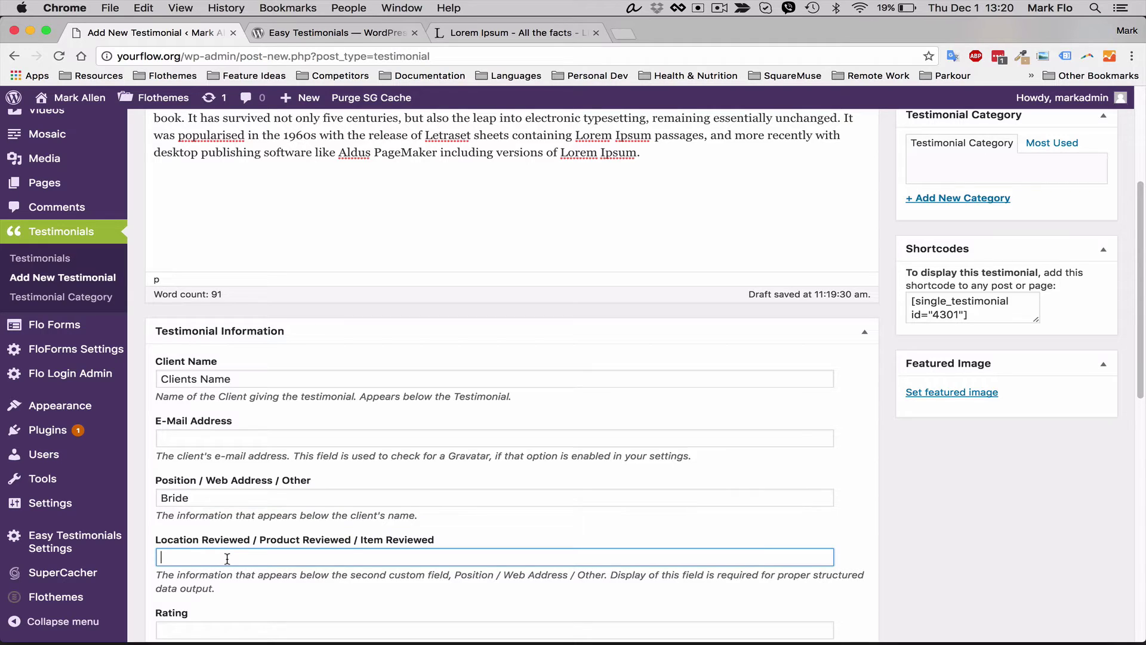
text(NEw York)
click(174, 559)
key(BackSpace)
text(e)
scroll(241, 565, down, 2)
click(208, 584)
text(5)
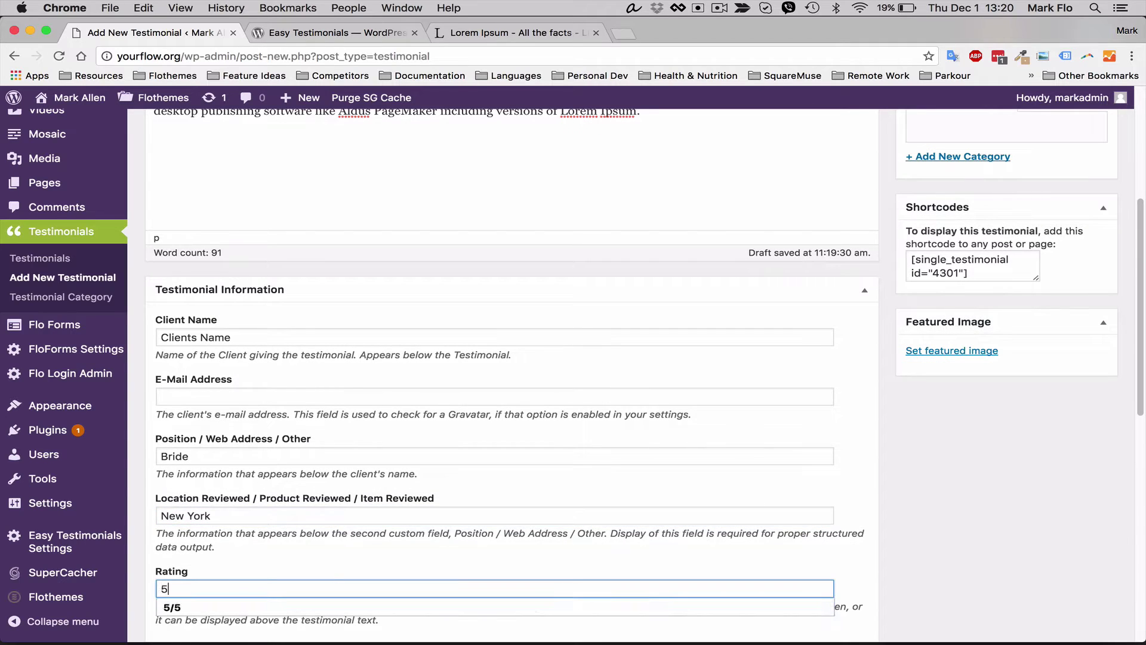
click(311, 607)
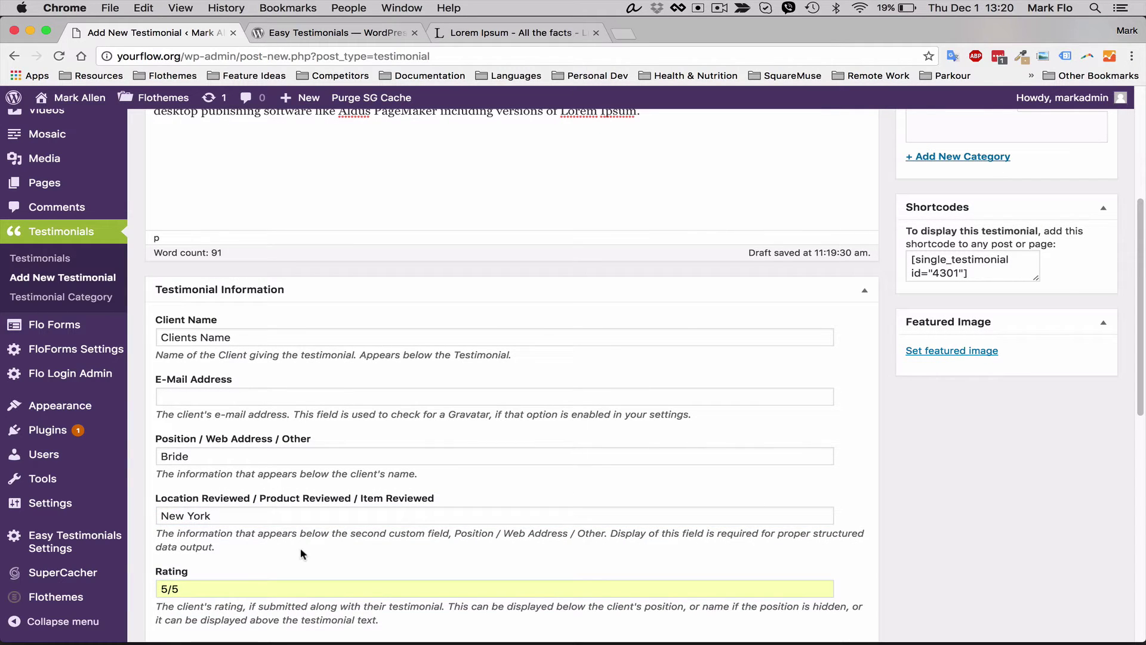
scroll(975, 453, up, 5)
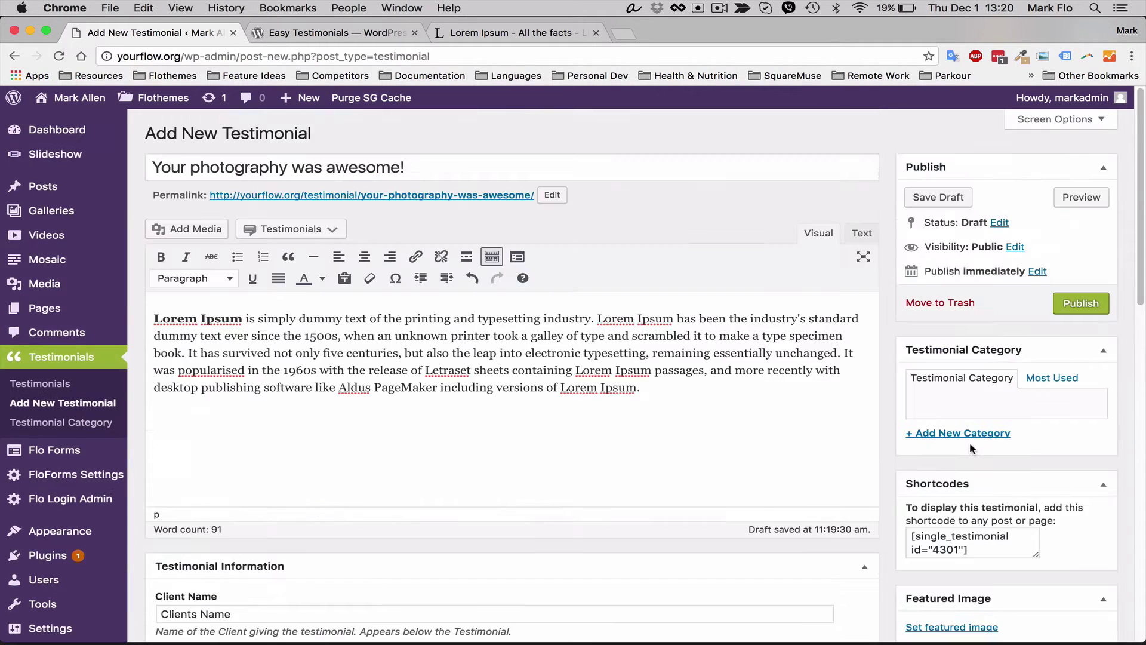
scroll(976, 437, down, 2)
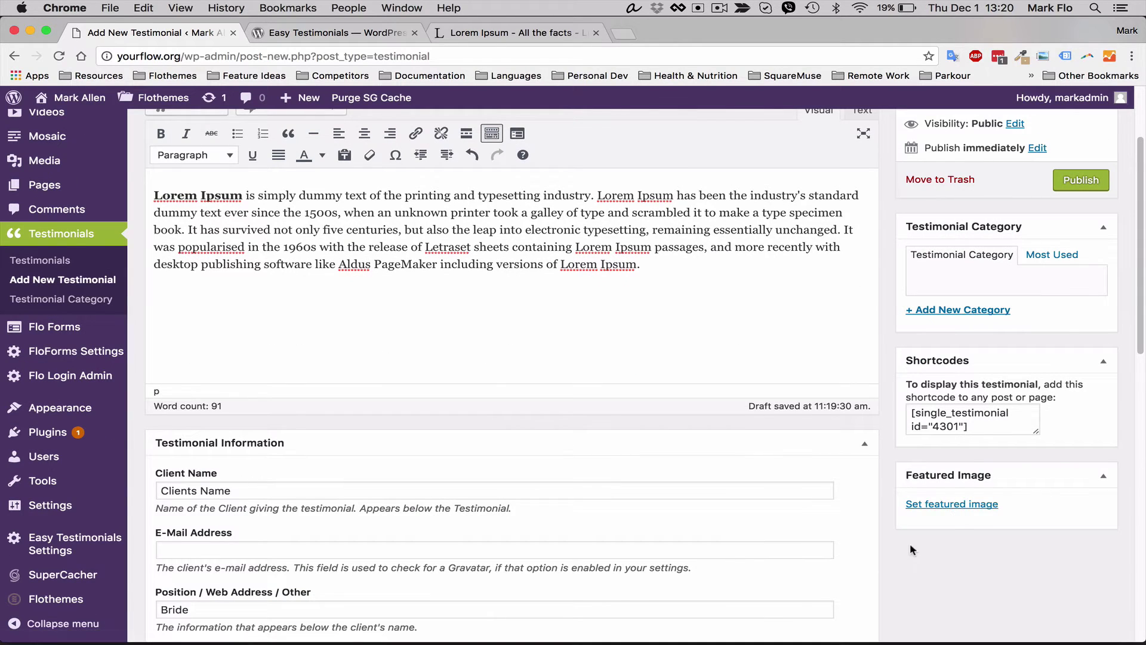
Set the 07_marka portrait as featured image and publish the testimonial
click(967, 504)
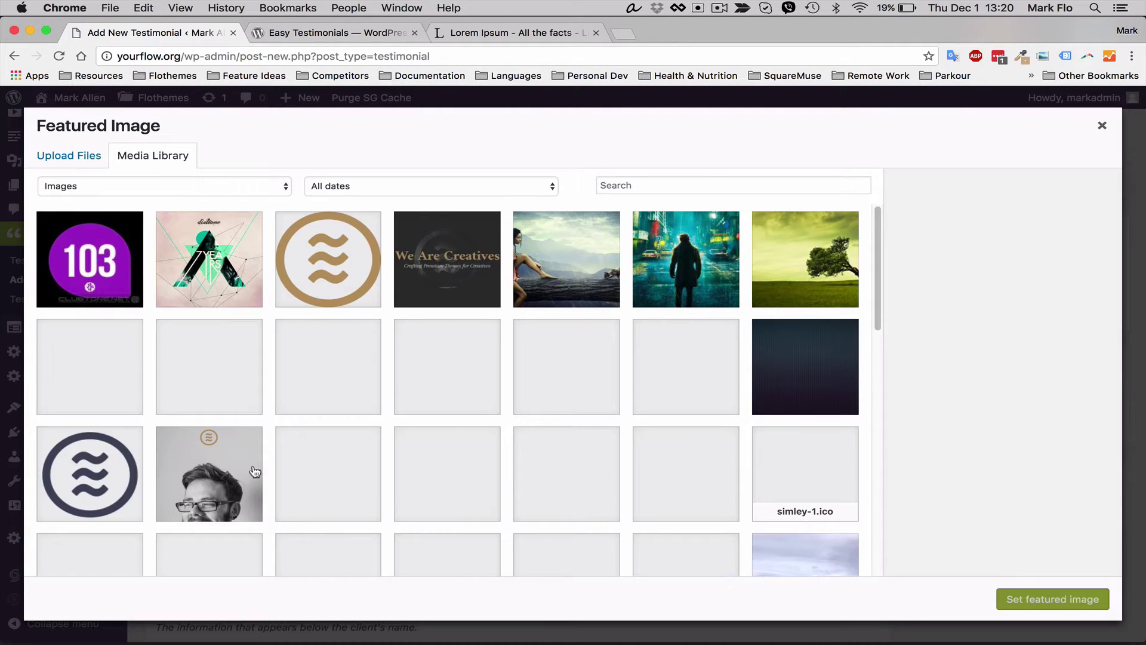
click(255, 471)
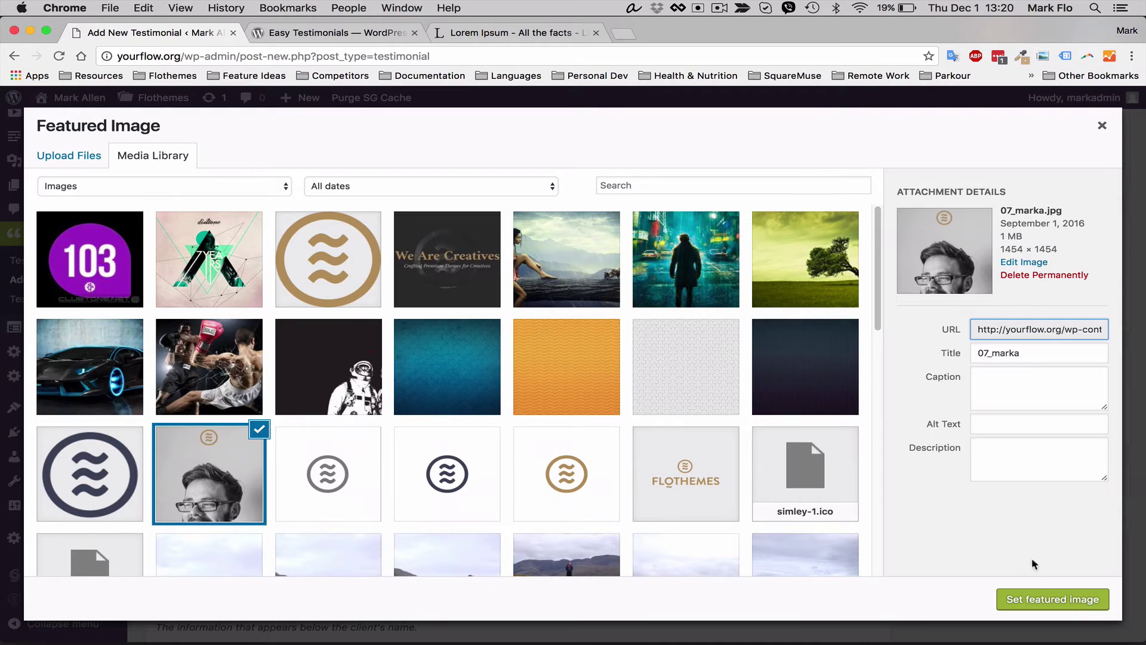
click(1048, 600)
scroll(907, 567, down, 4)
scroll(1008, 399, up, 2)
scroll(985, 394, down, 3)
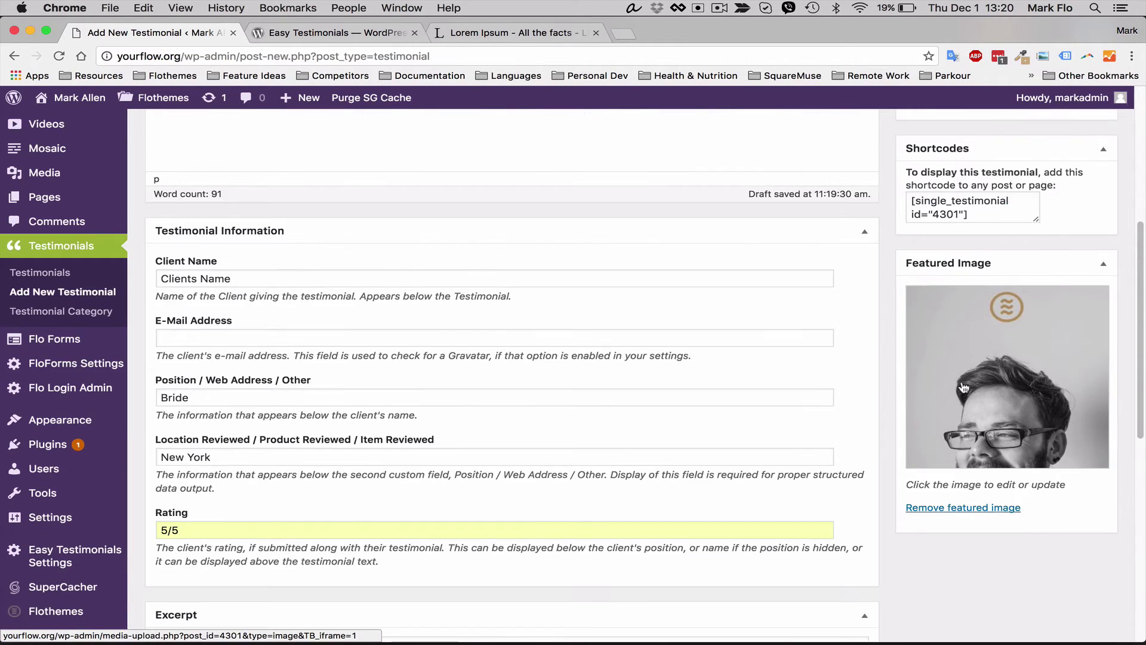
scroll(948, 382, up, 5)
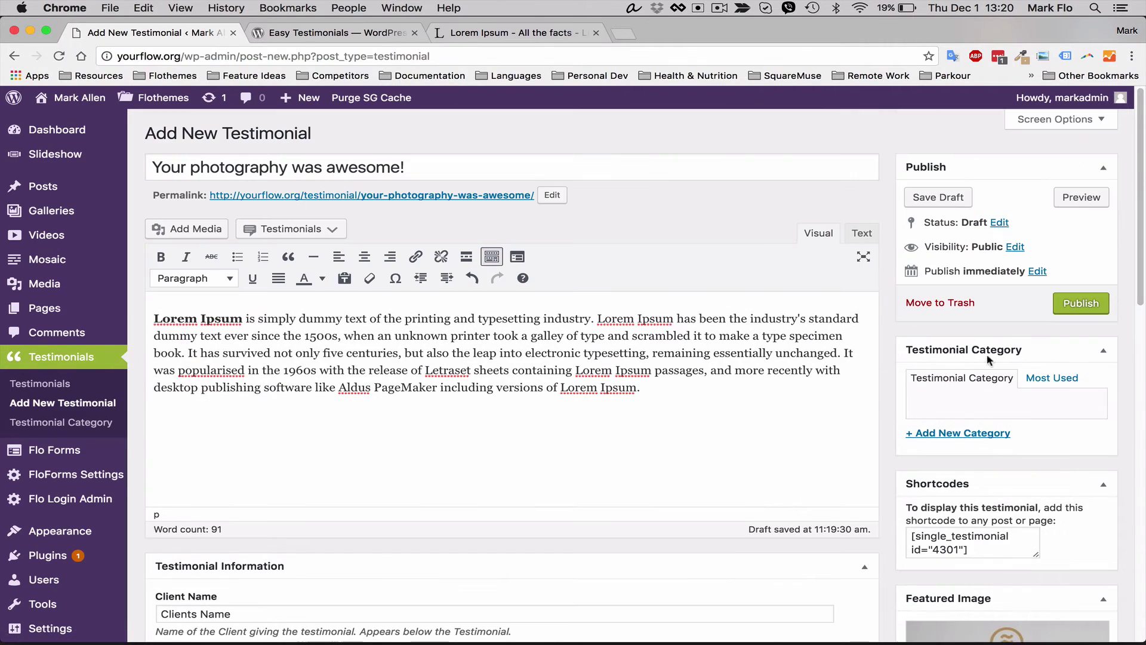
click(1086, 304)
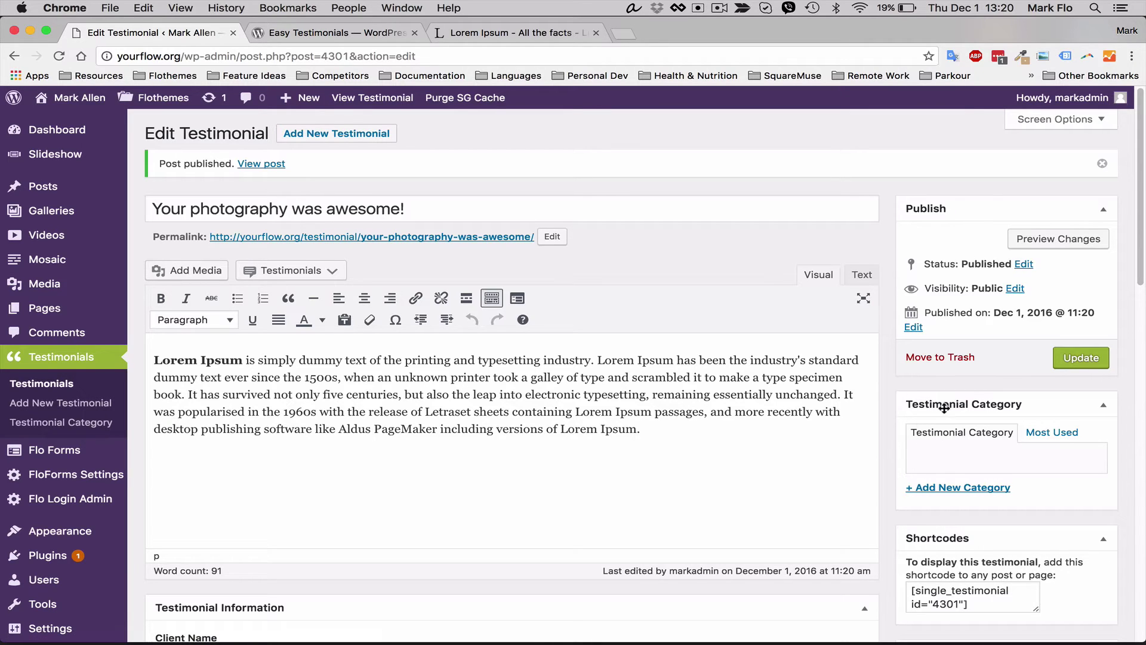
Create and assign a 'wedding' testimonial category, then update the testimonial
click(963, 490)
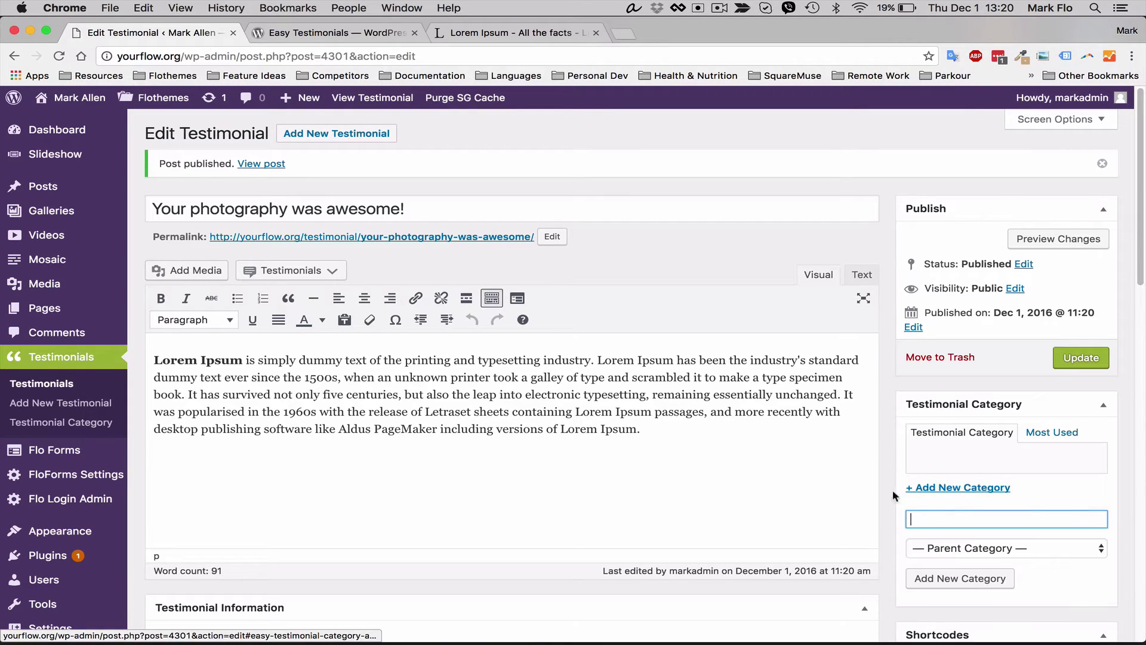
text(wedding)
click(973, 578)
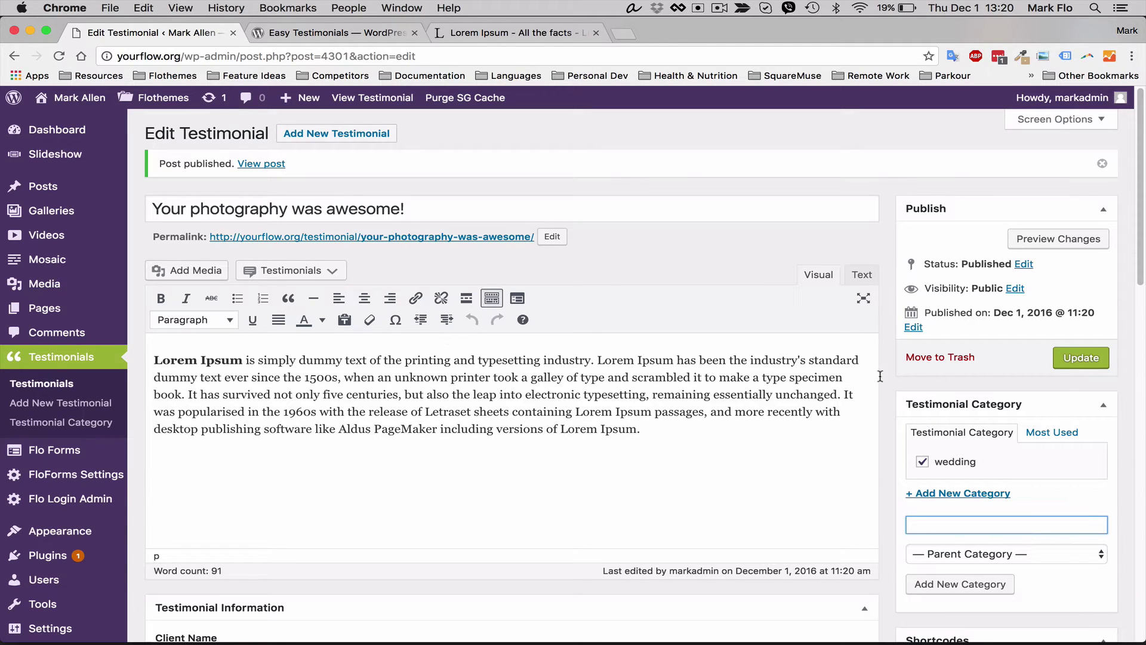
click(1083, 357)
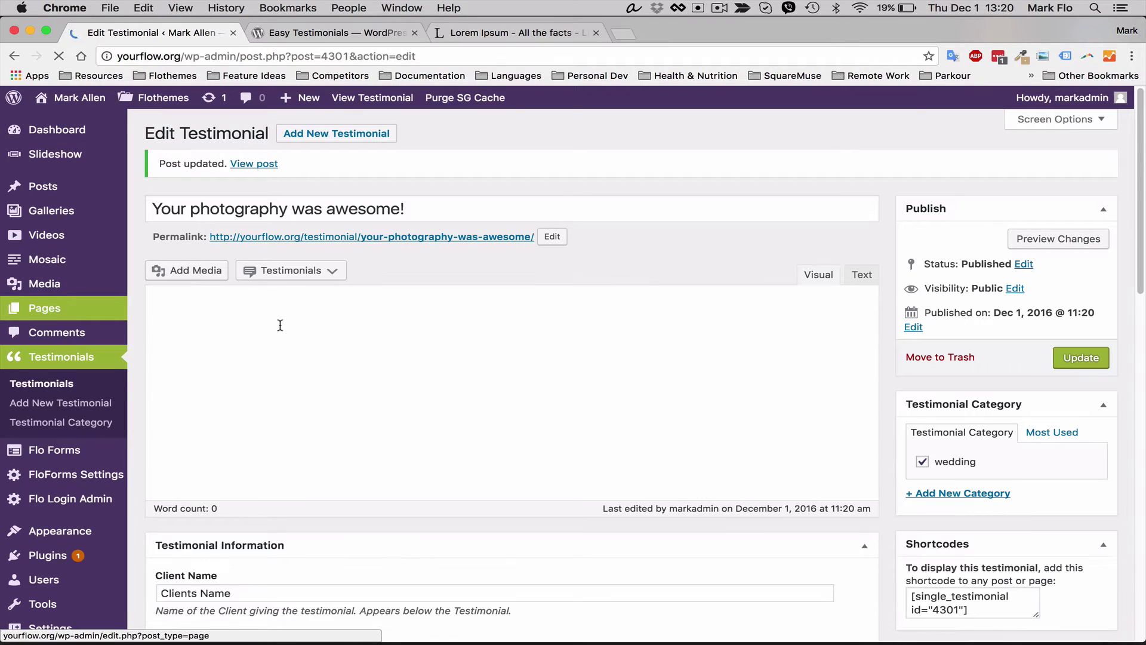
Edit the Adding Testimonials page from All Pages and show the Testimonials display-type dropdown
mouse_move(78, 308)
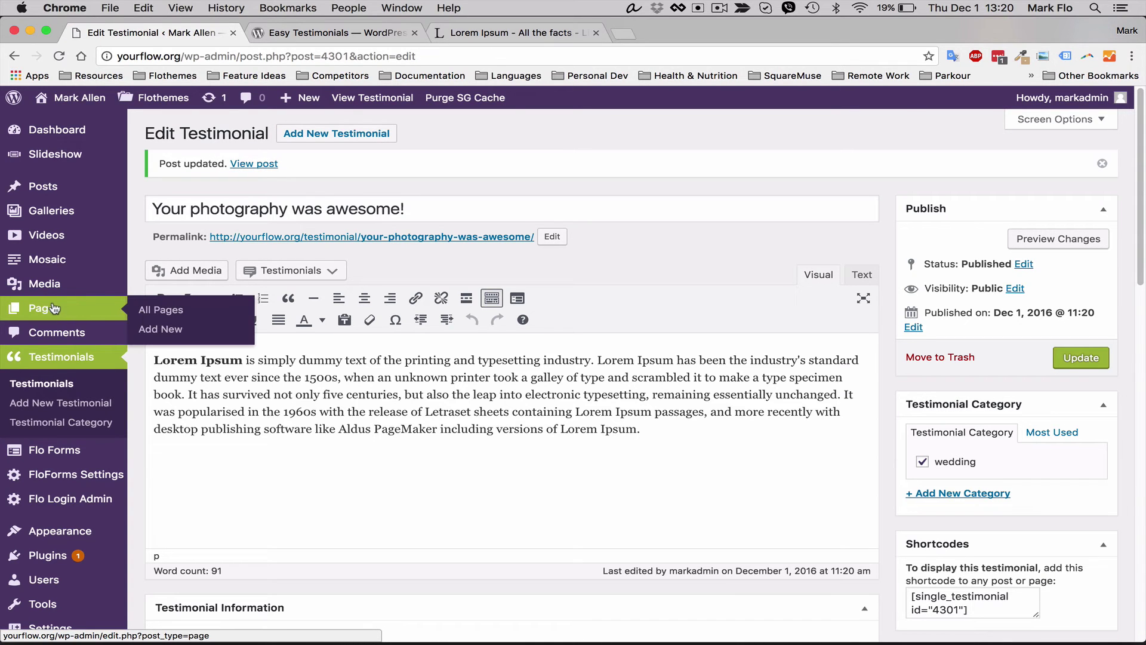
click(49, 308)
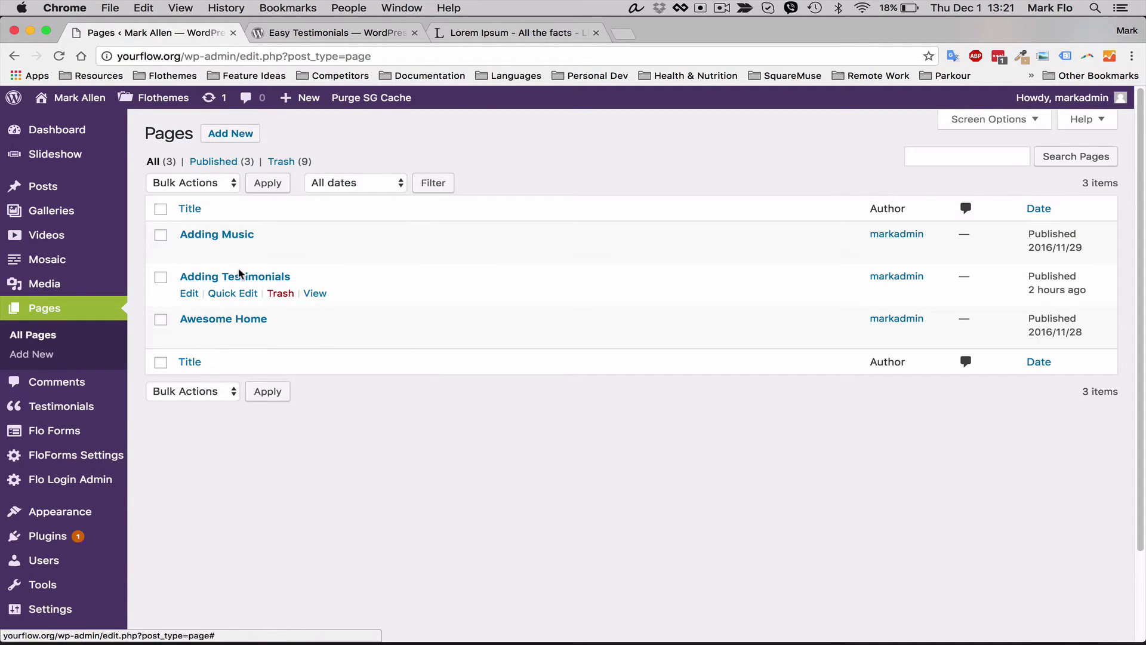
click(240, 278)
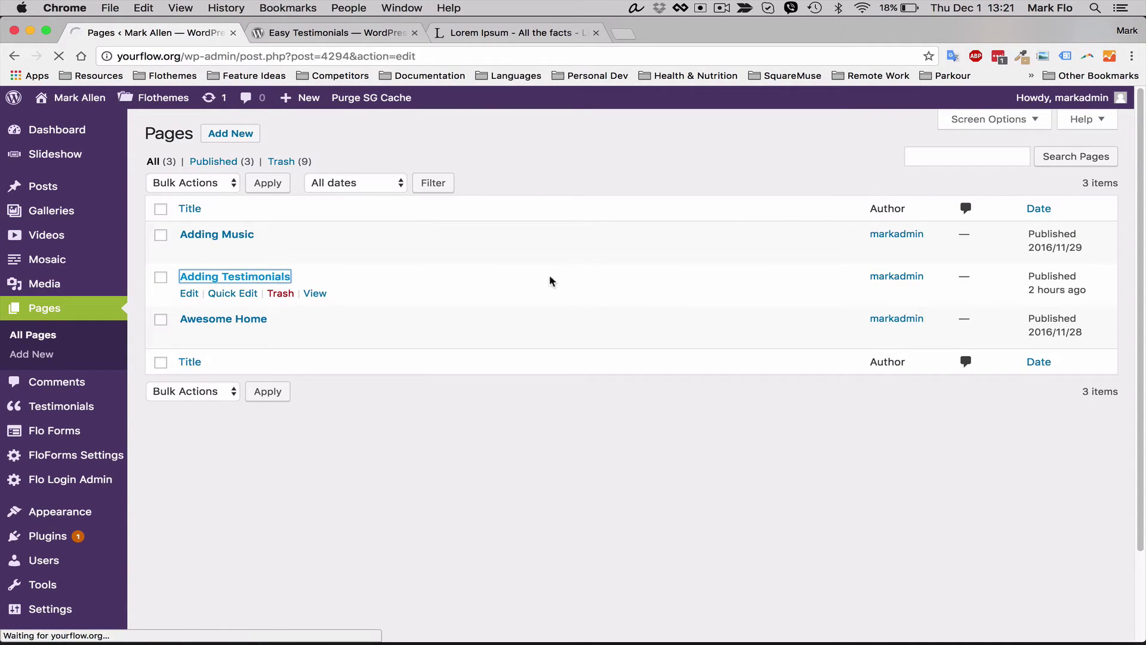
click(311, 317)
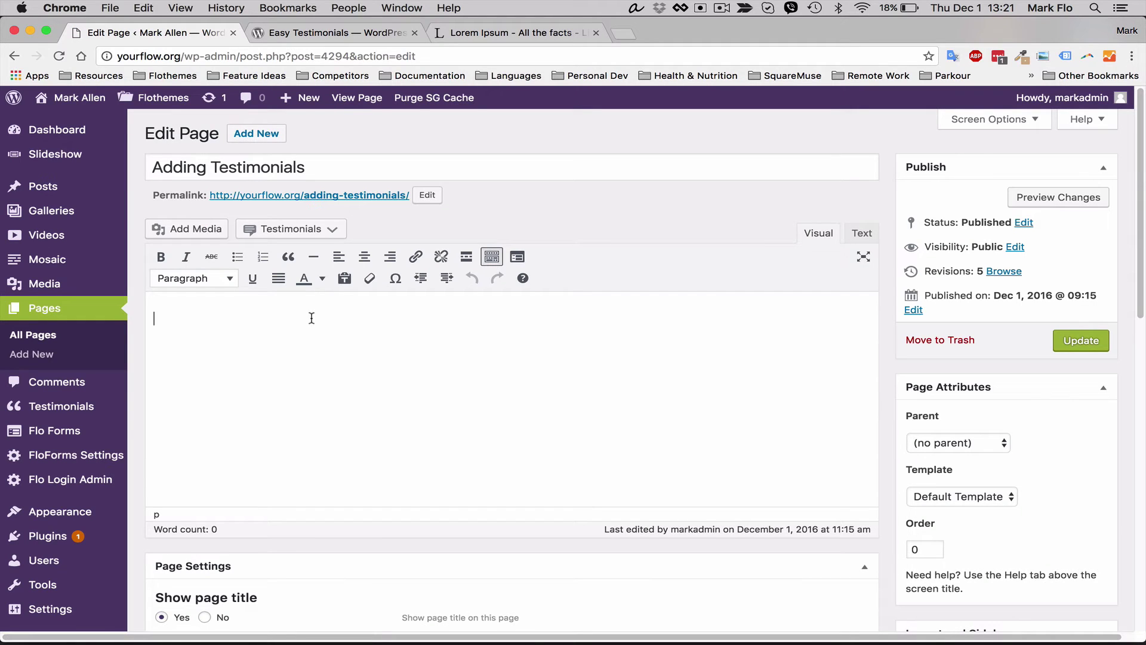
click(336, 233)
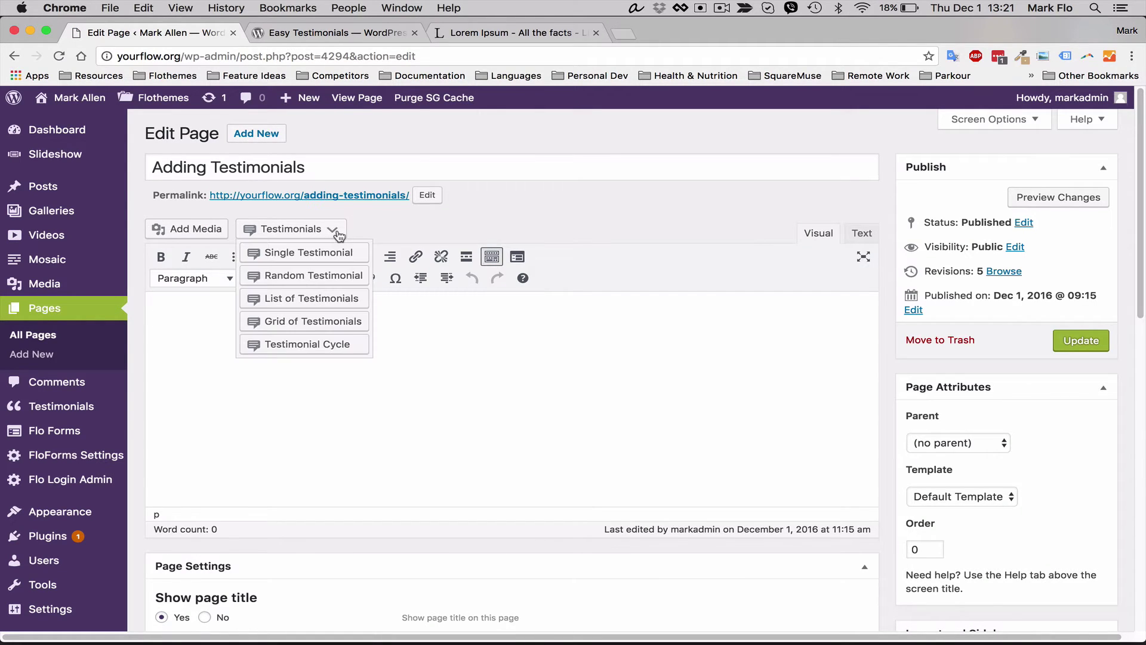
Choose the Testimonial Cycle display type and keep the No Style theme
click(295, 345)
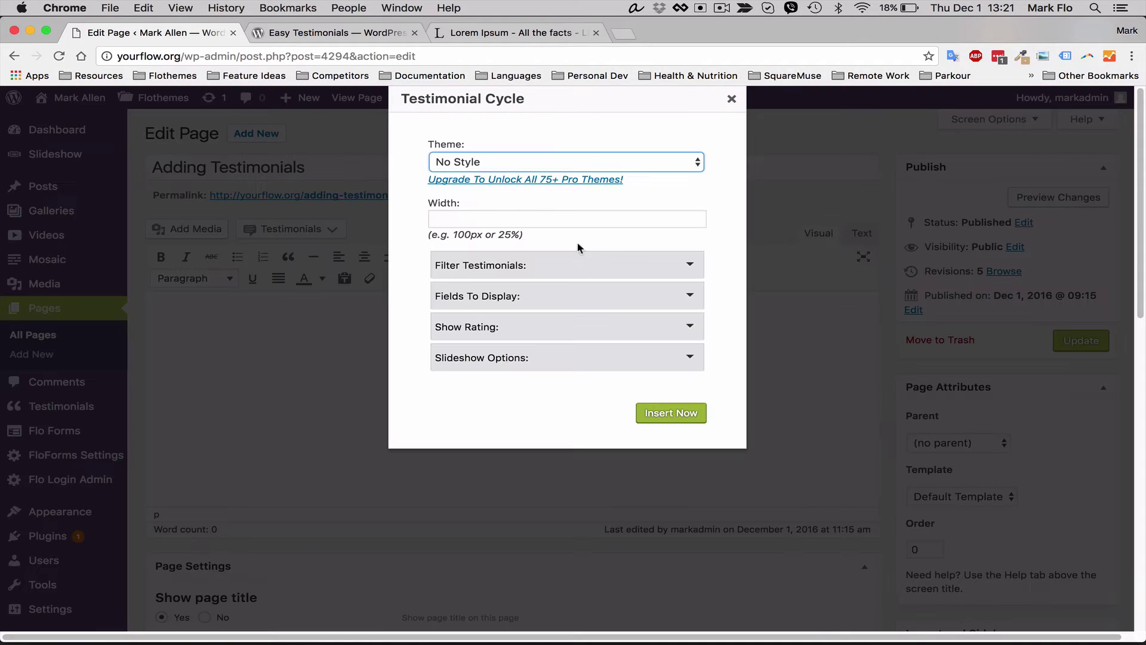
click(505, 164)
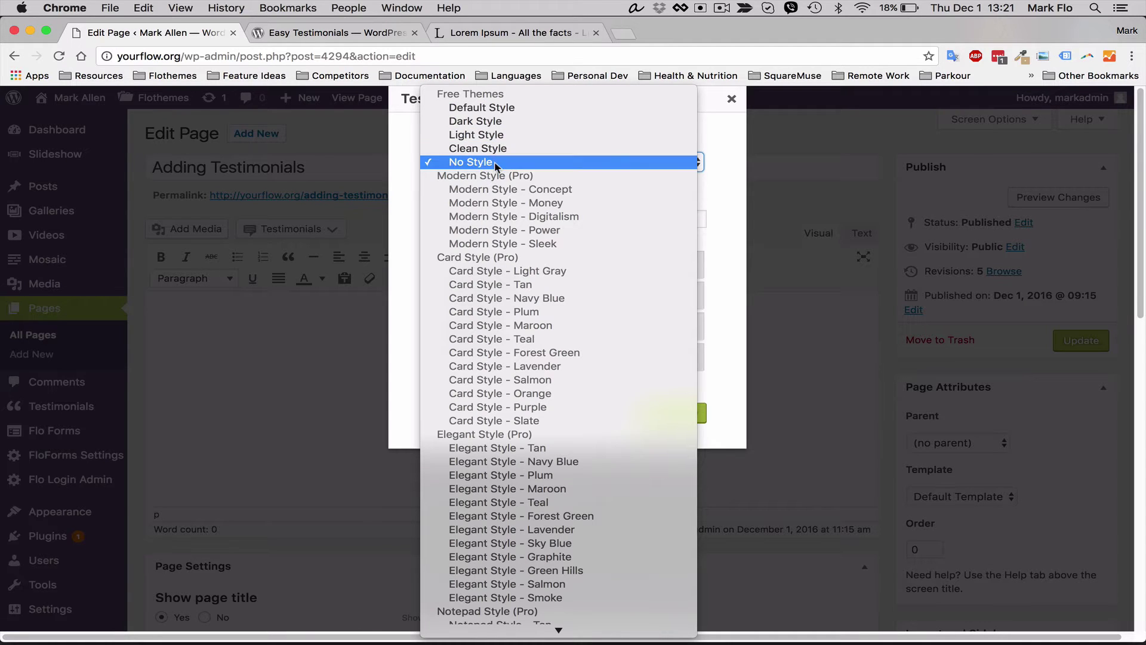
click(495, 163)
click(510, 163)
click(493, 162)
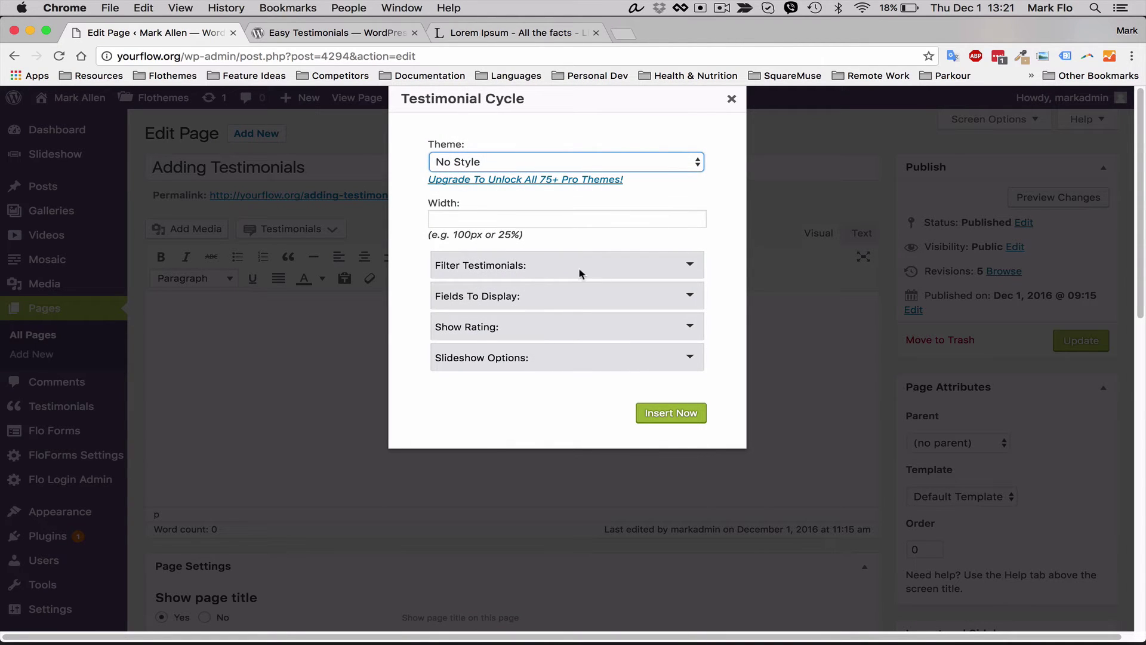
click(651, 265)
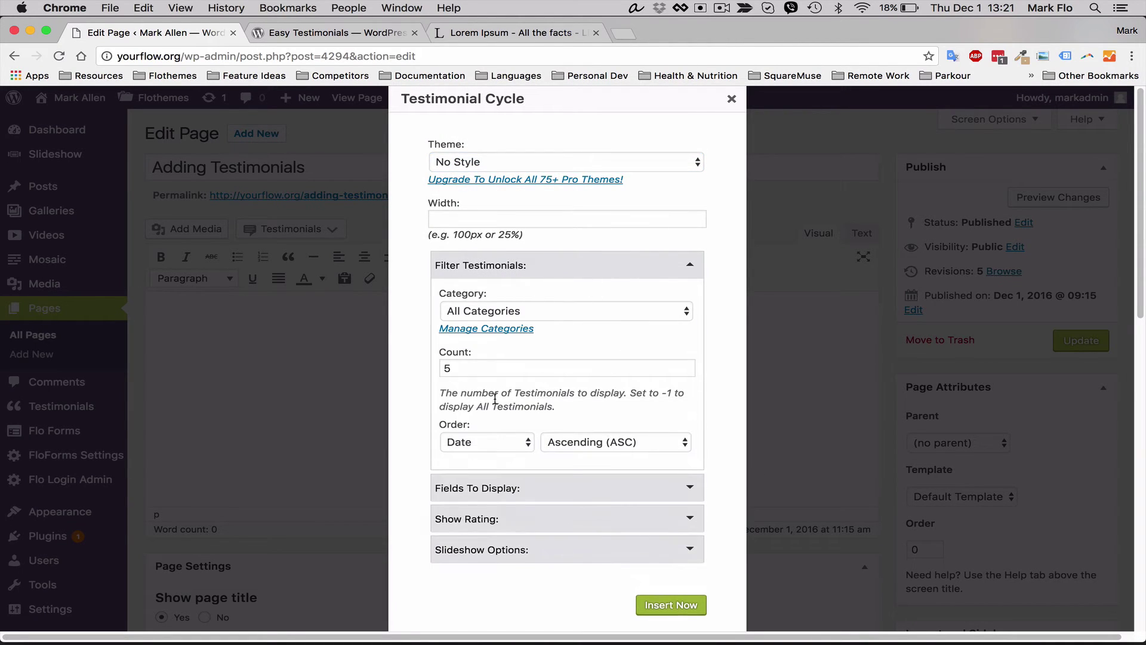
click(666, 267)
Show title, excerpt, date, featured image and location; hide the more-testimonials link
click(657, 295)
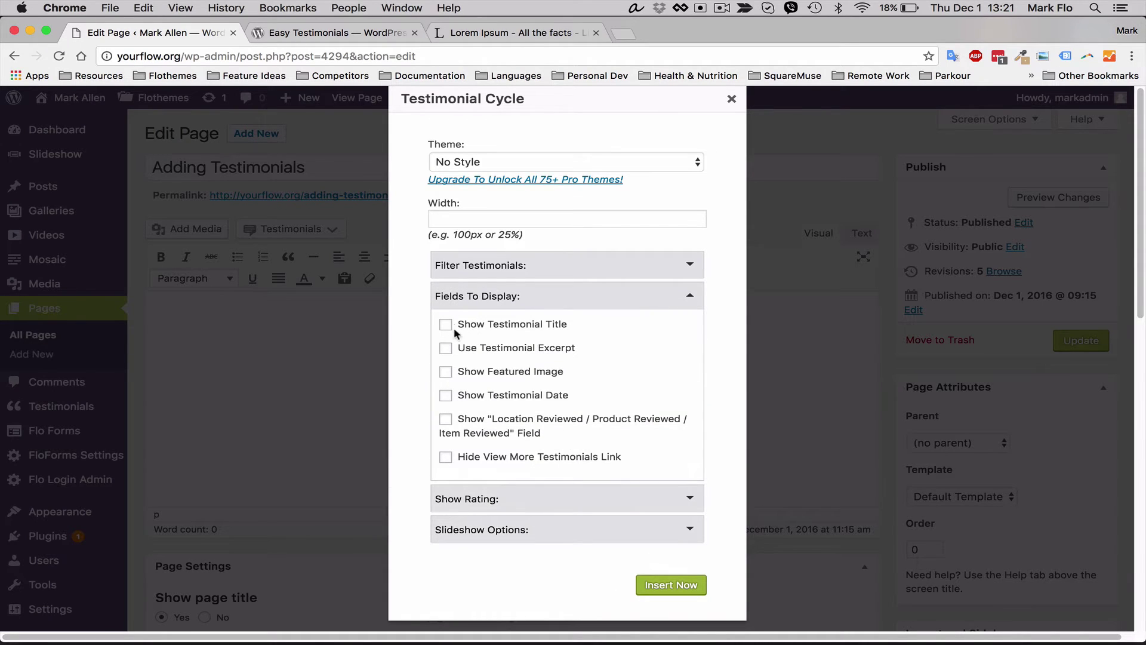
click(445, 324)
click(446, 348)
click(445, 395)
click(446, 372)
click(446, 421)
click(445, 457)
click(670, 297)
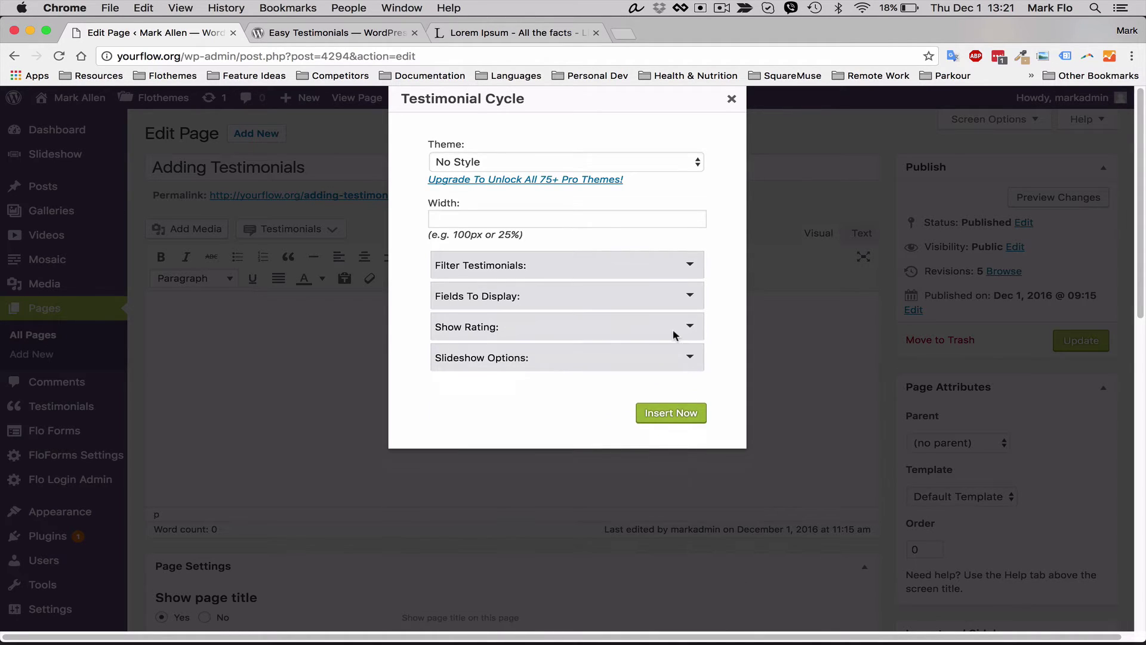
Display ratings as stars and review the slideshow options
click(680, 328)
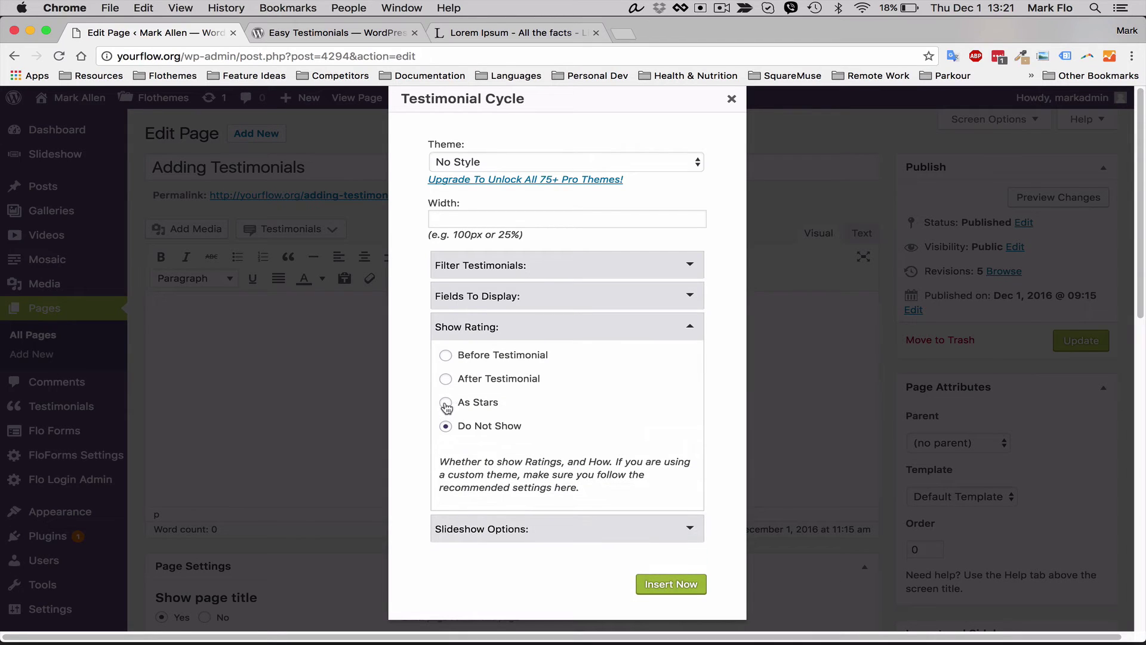
click(445, 404)
click(670, 326)
click(579, 359)
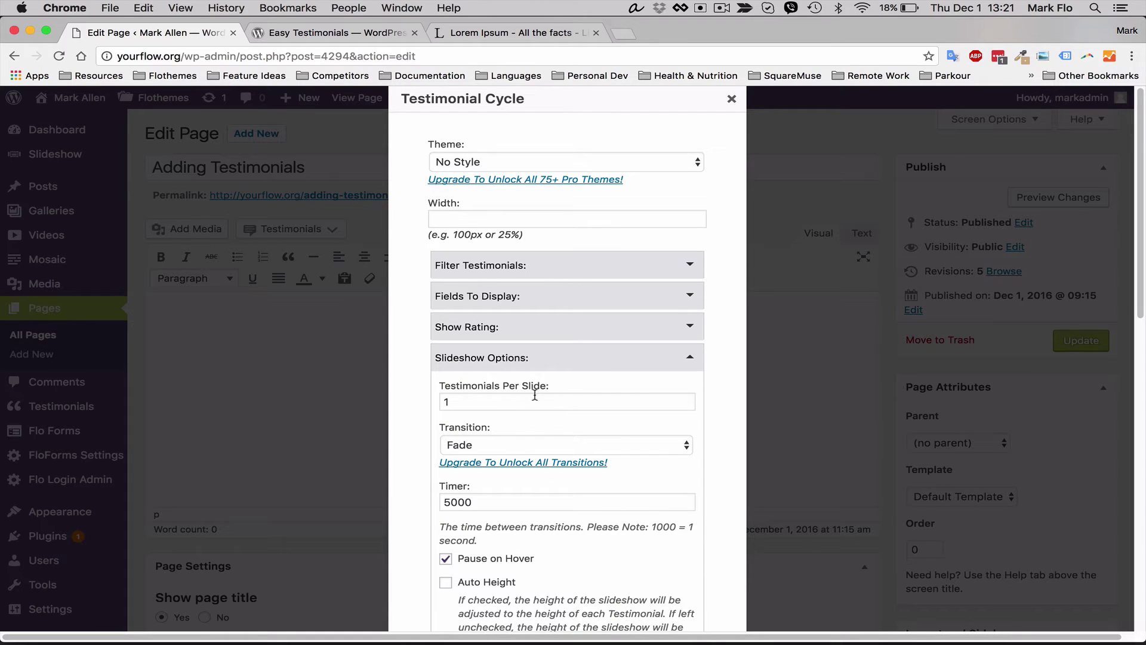
scroll(517, 425, down, 3)
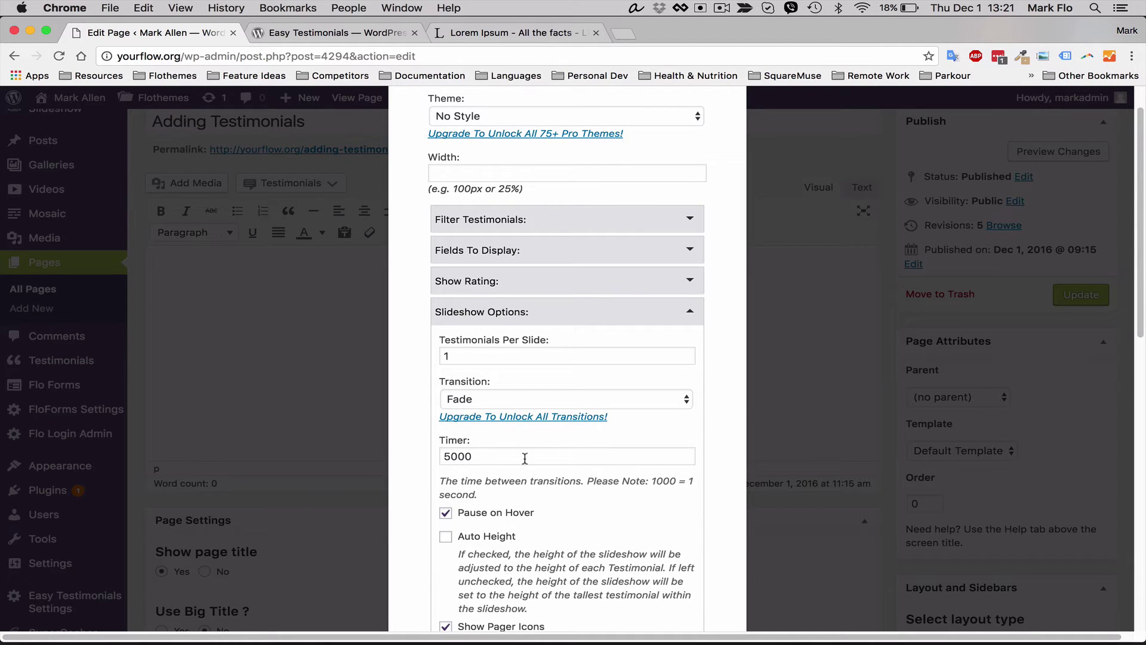
scroll(519, 450, down, 8)
scroll(520, 436, up, 7)
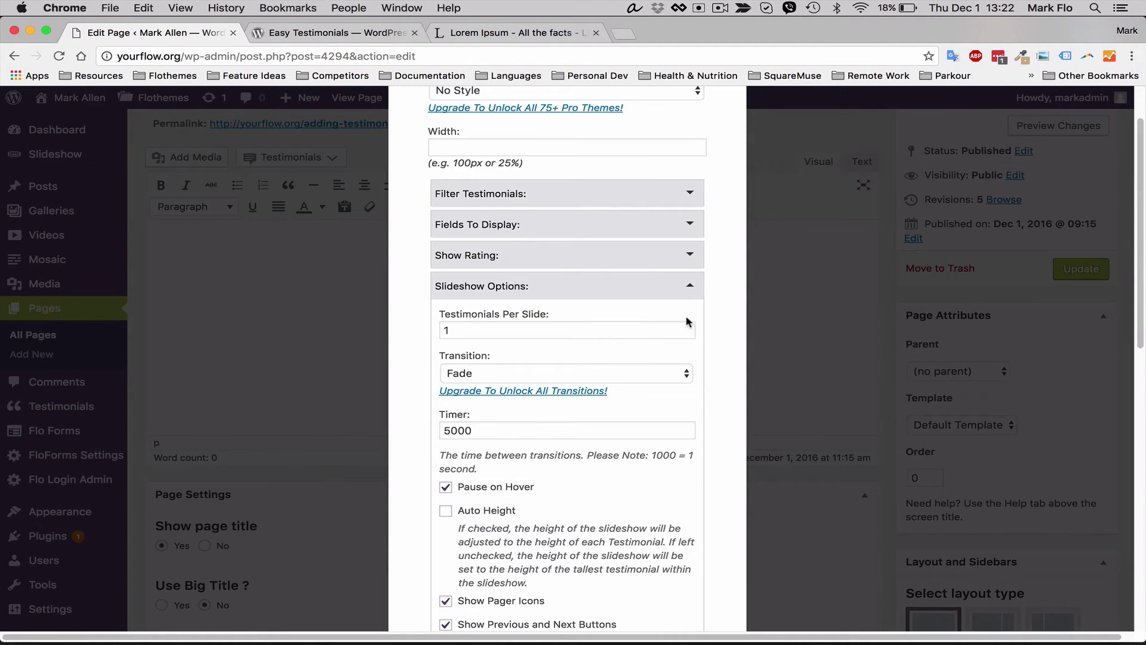
Insert the configured testimonials_cycle shortcode and update the page
click(689, 286)
click(683, 340)
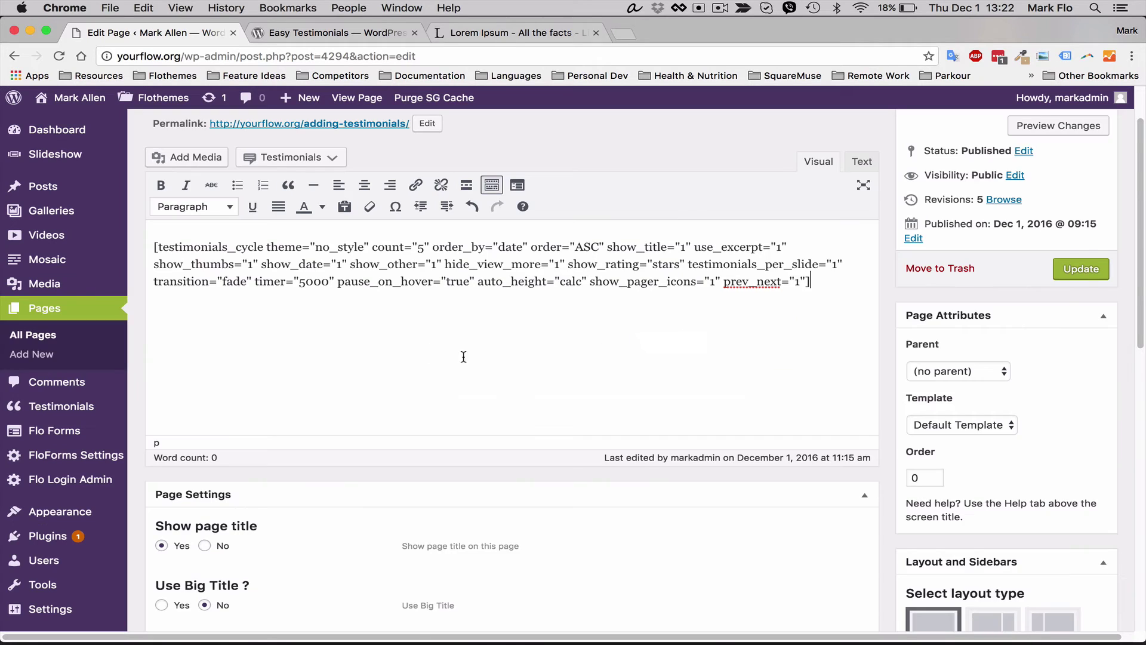
click(1088, 270)
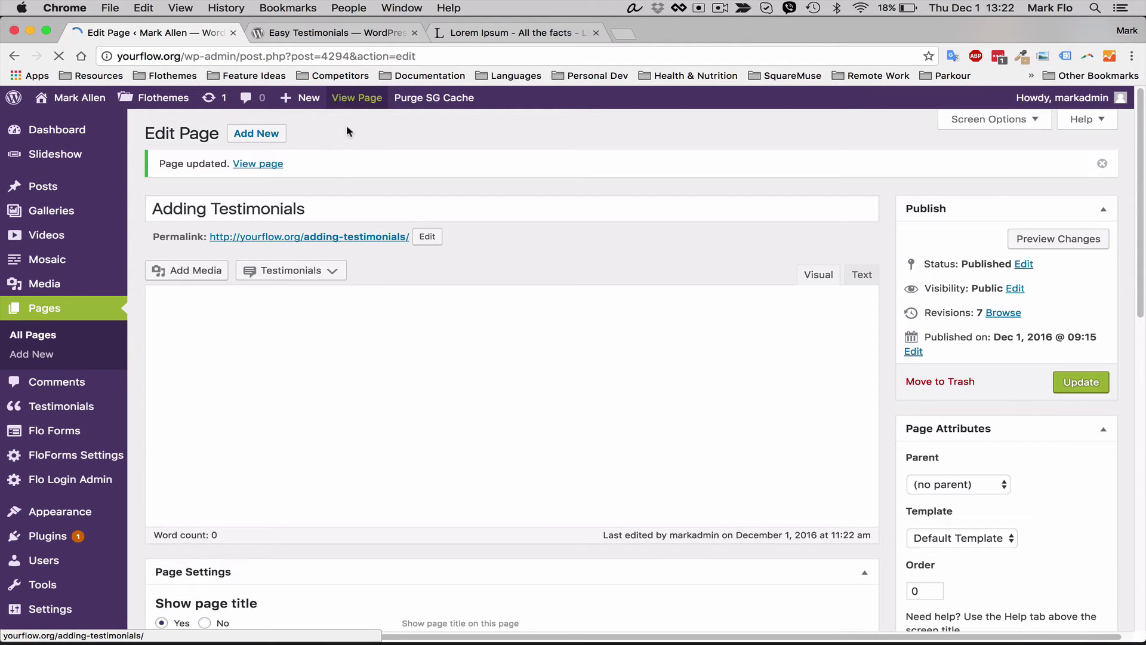
Step through the live page's slider until 'Your photography was awesome!' appears
click(355, 100)
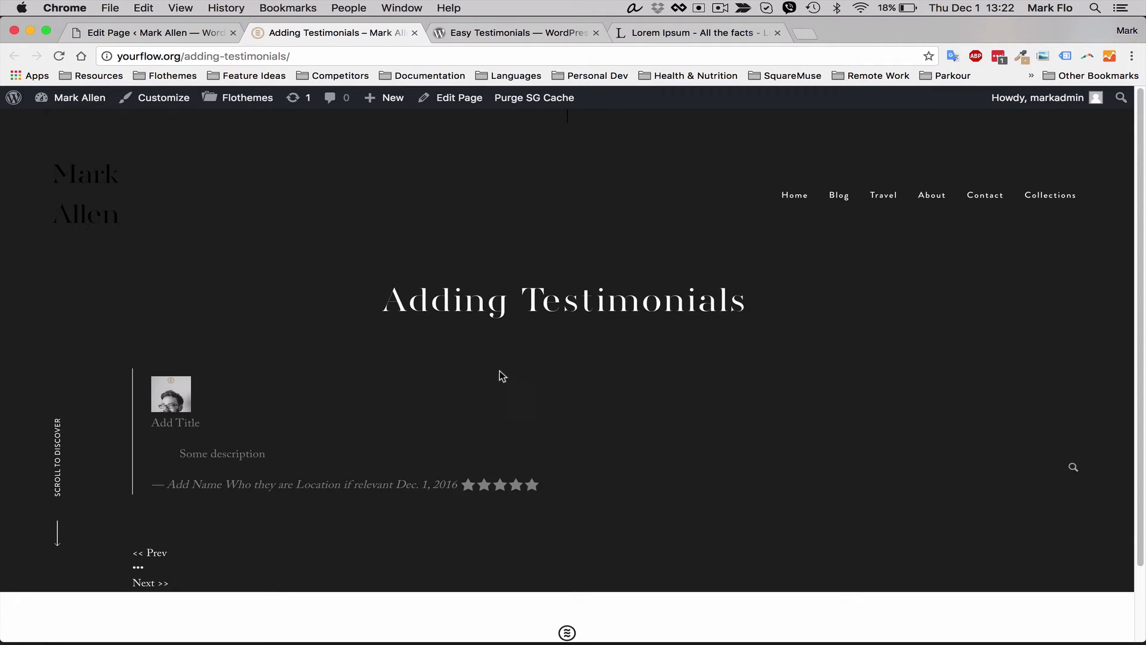
click(160, 554)
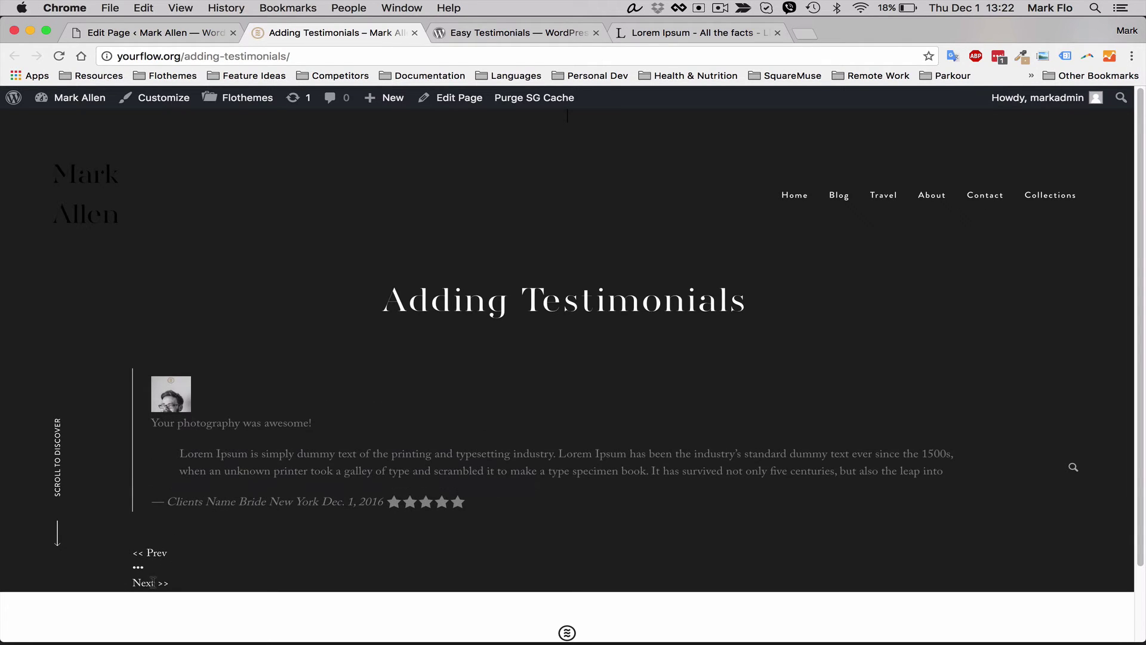
click(150, 582)
click(155, 553)
click(154, 553)
click(154, 553)
click(155, 553)
click(154, 553)
click(154, 552)
click(155, 553)
click(157, 35)
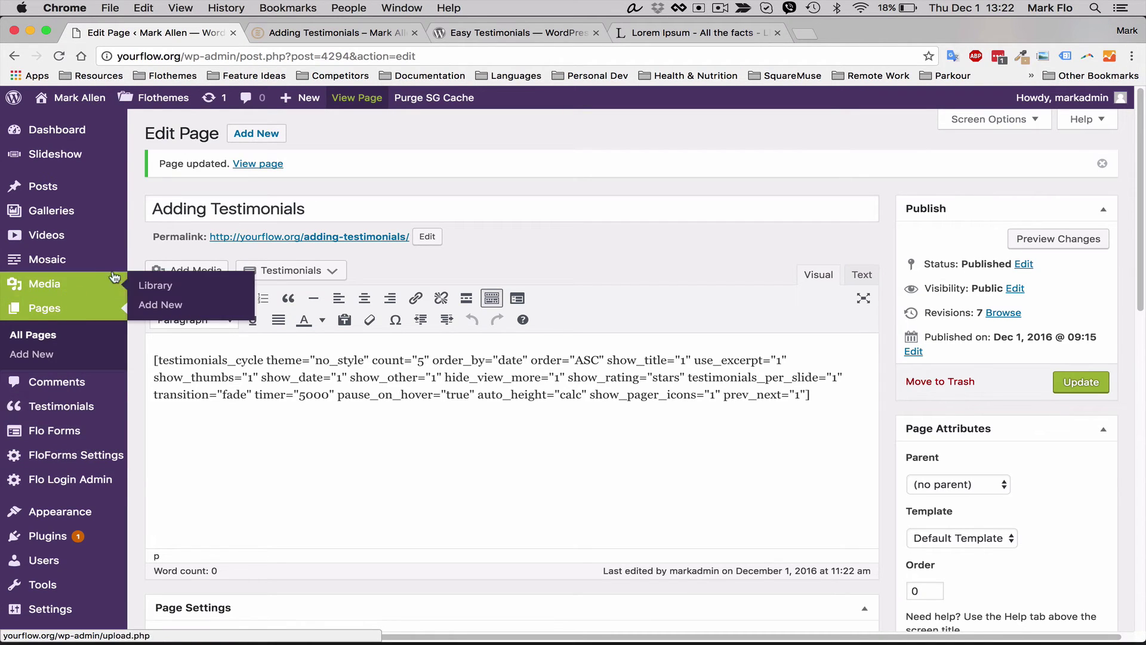
Check the live Adding Testimonials page, then go back to the page editor
click(335, 34)
scroll(362, 564, down, 2)
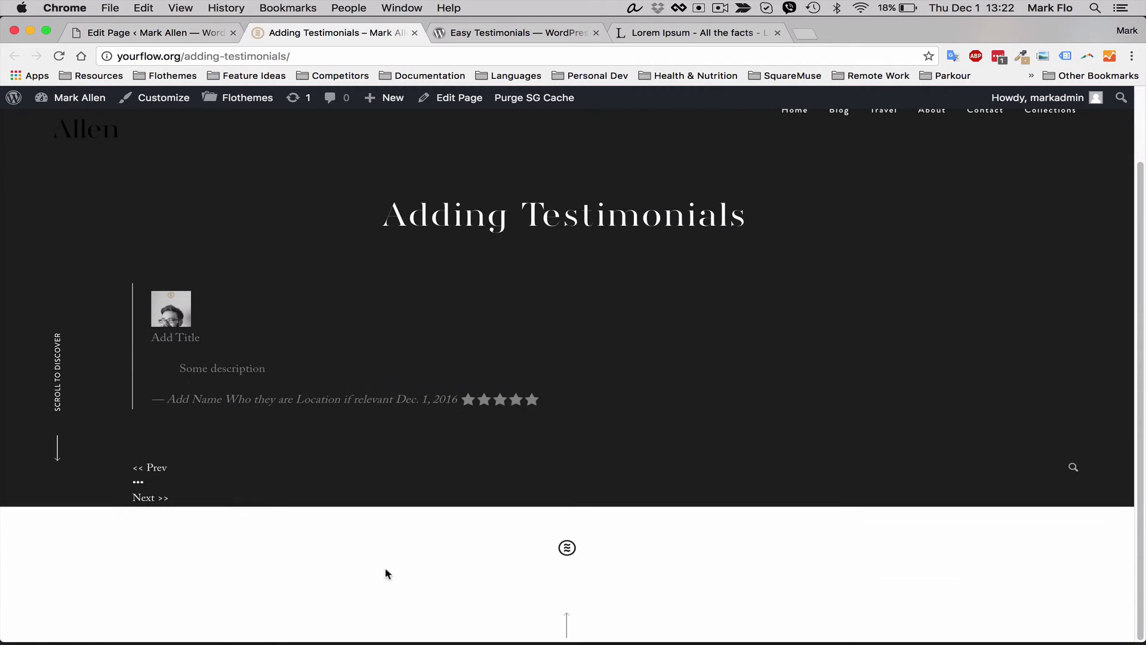
click(157, 34)
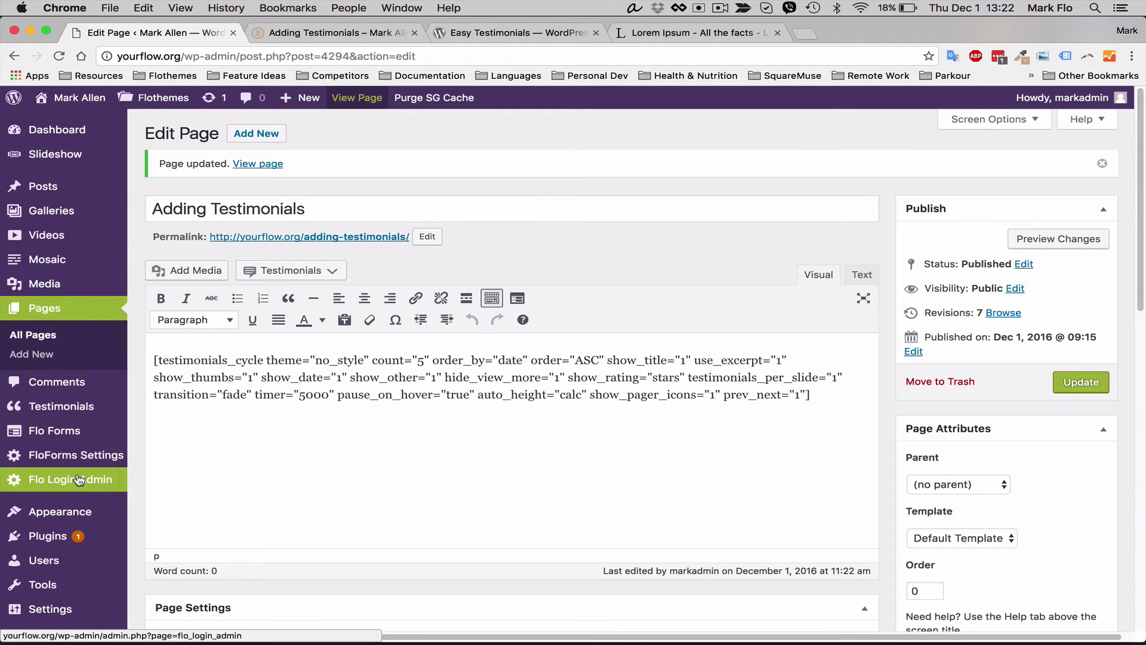
On the Widgets screen, drop an Easy Testimonials Cycle widget into Footer Third
mouse_move(73, 521)
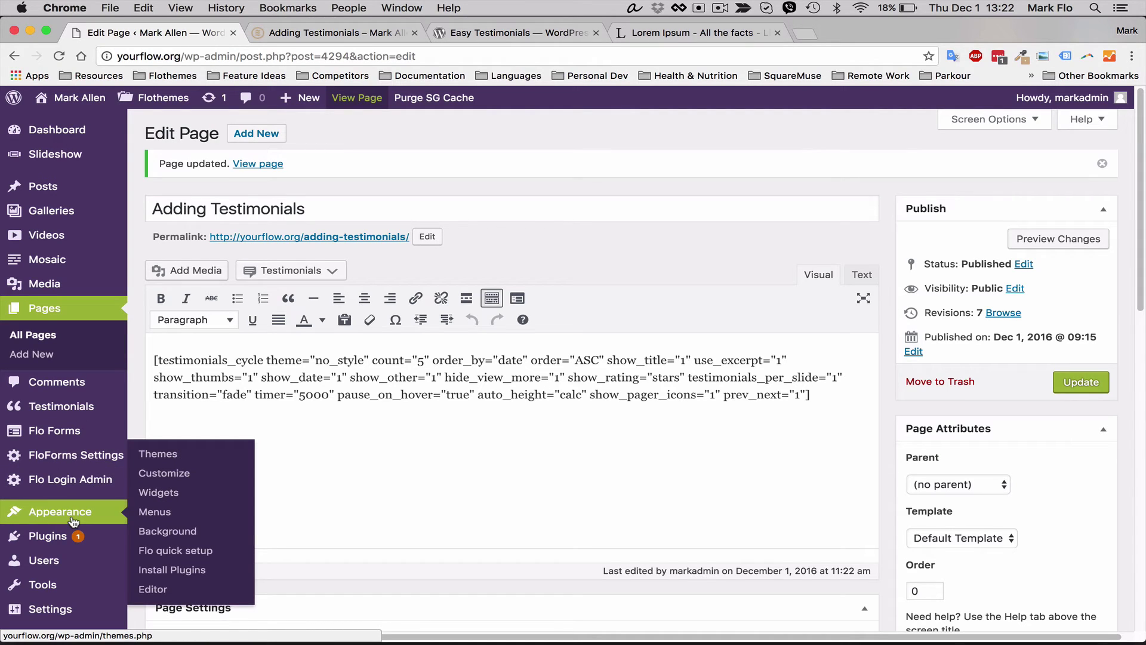
click(160, 494)
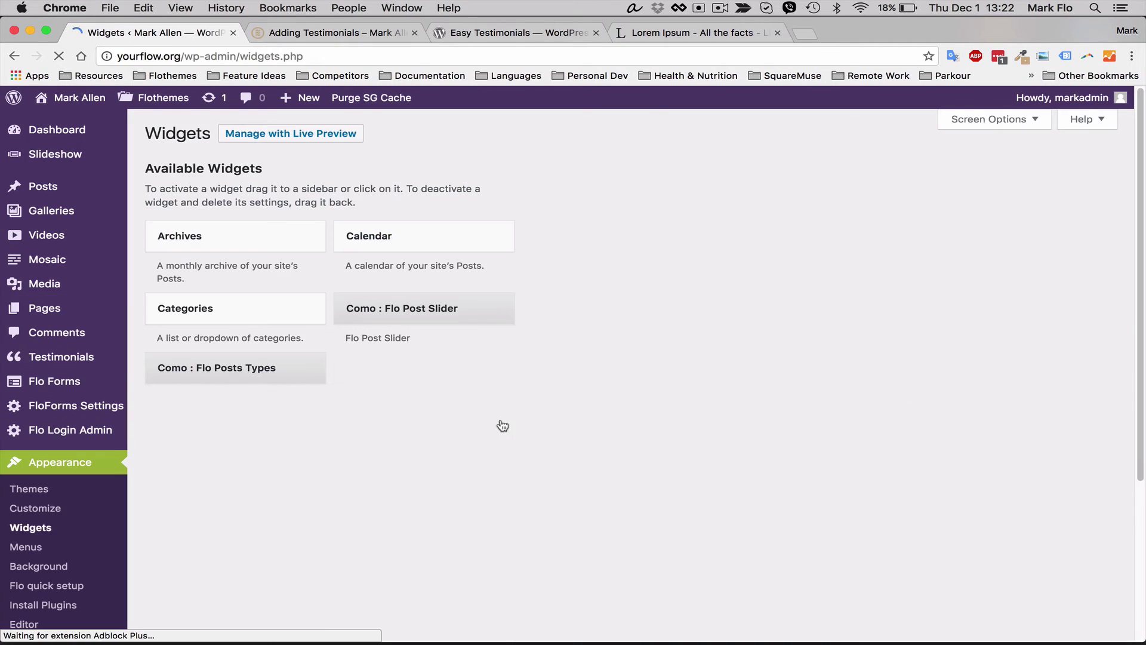
scroll(537, 332, down, 3)
scroll(554, 330, down, 3)
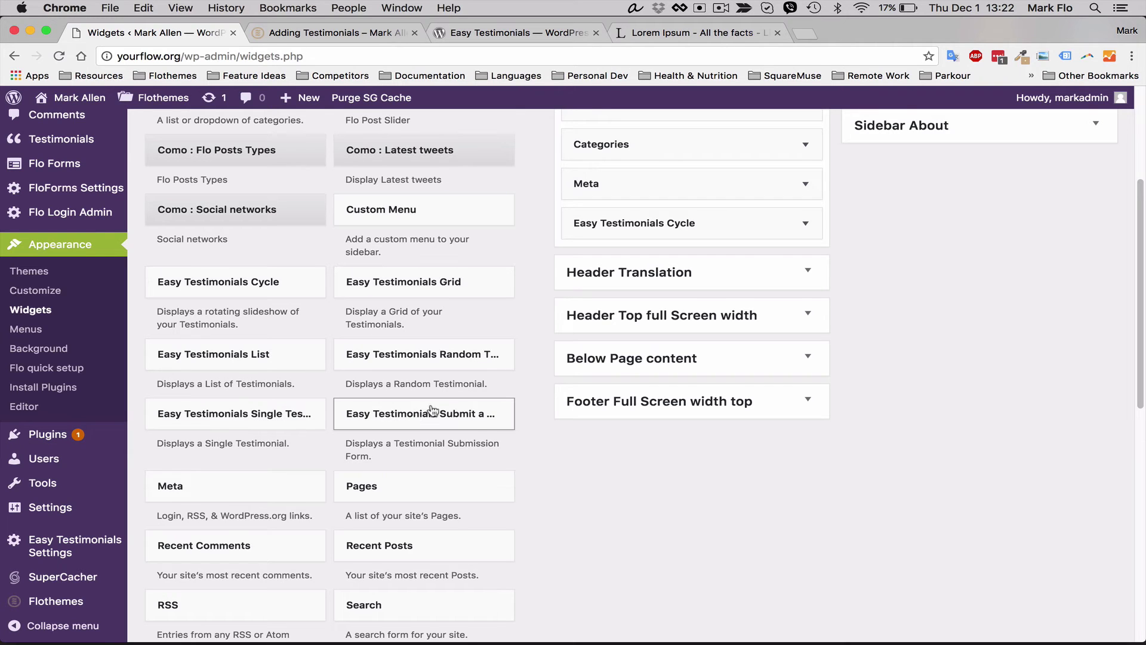
scroll(408, 449, up, 1)
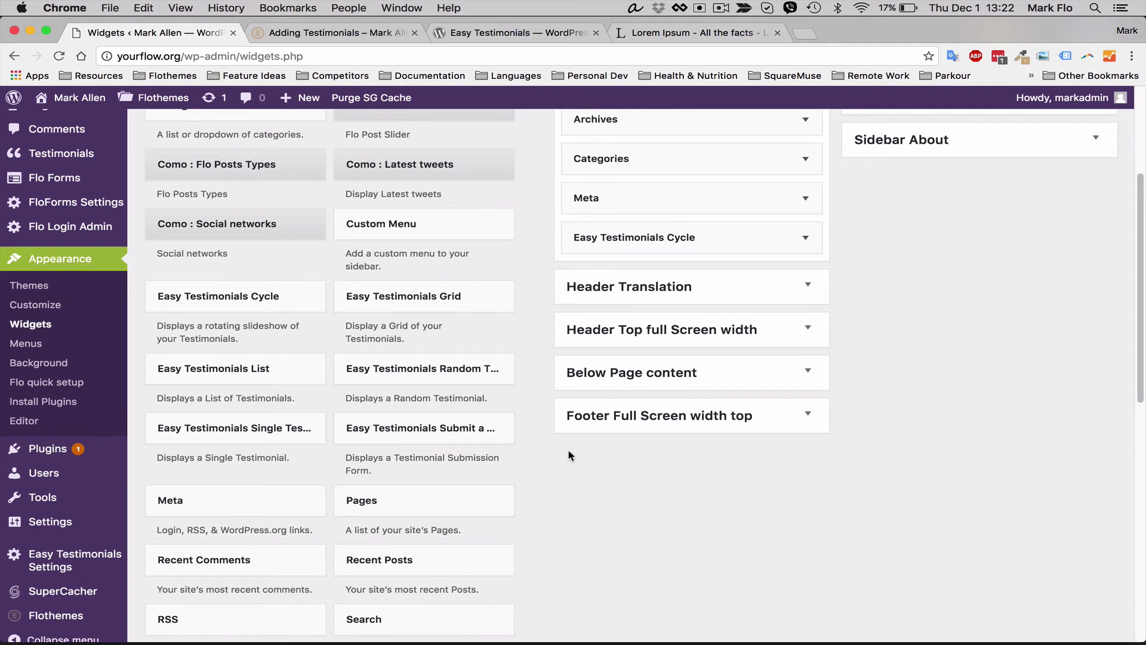
scroll(500, 438, up, 4)
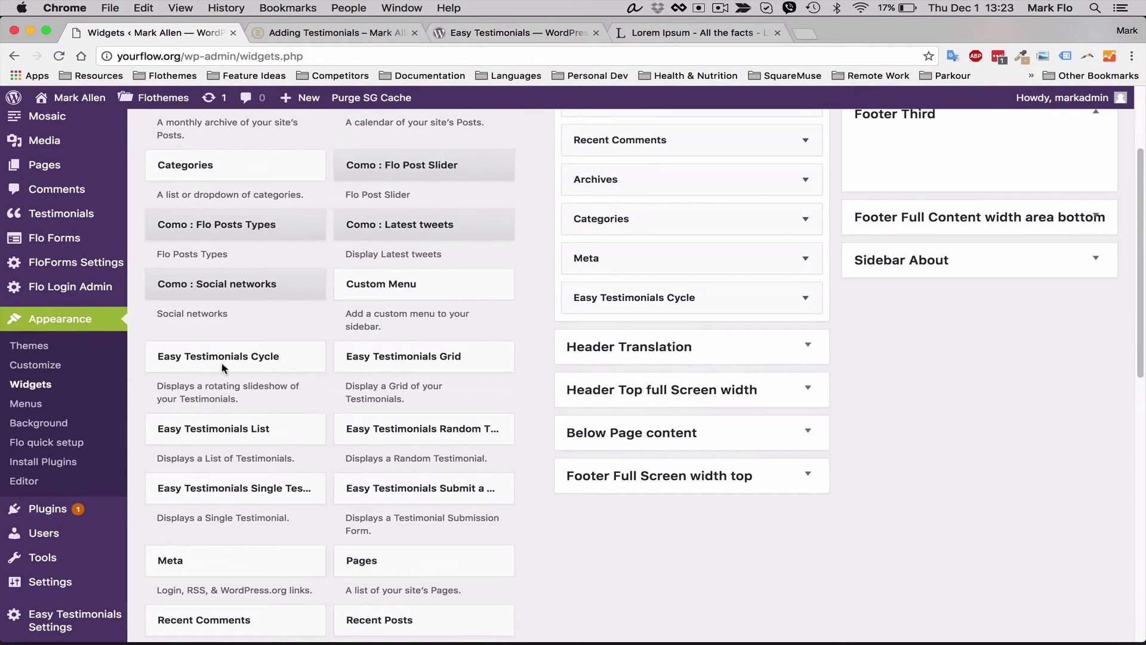
drag(215, 360, 931, 173)
Fix the cycle widget's title so it reads 'Testimonials'
click(905, 194)
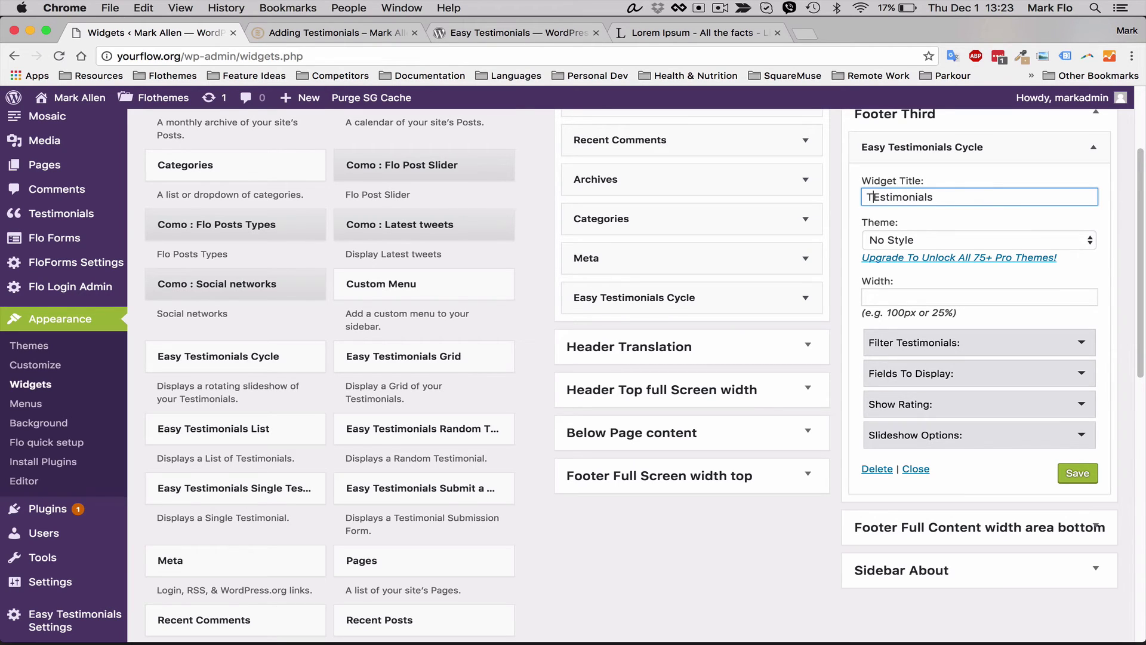
key(Delete)
text(w)
key(BackSpace)
text(e)
Tick title, excerpt, featured image, date and location reviewed under Fields To Display
click(972, 345)
click(993, 342)
click(1020, 372)
click(879, 400)
click(878, 425)
click(879, 449)
click(879, 472)
click(879, 496)
click(1010, 373)
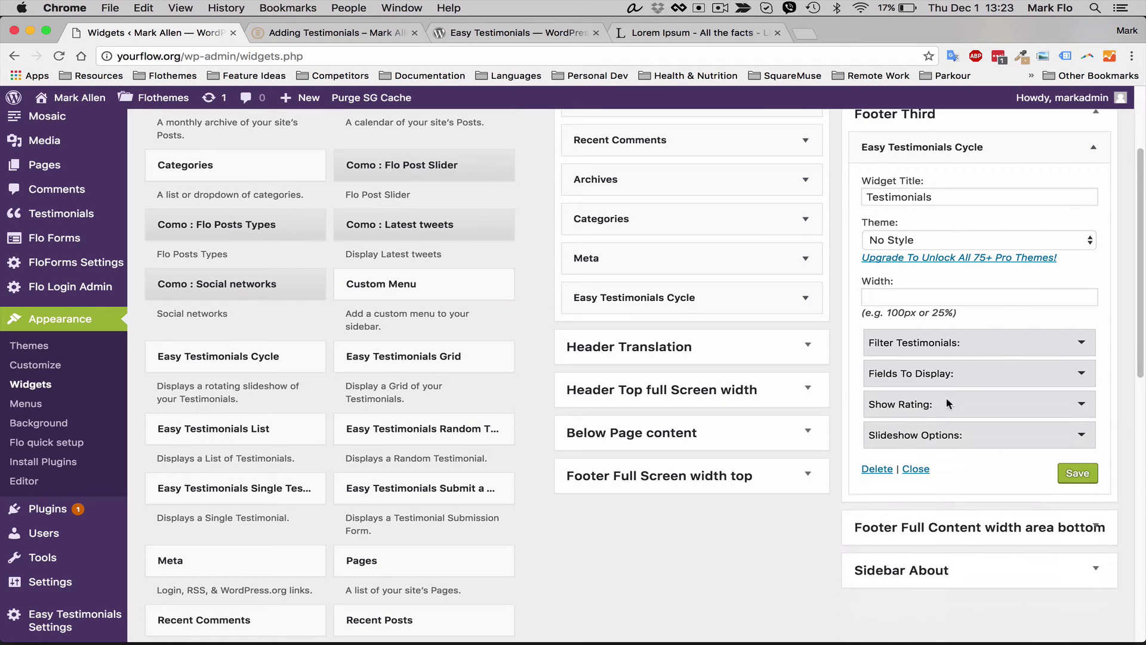
Show ratings as stars and save the cycle widget
click(902, 405)
click(878, 479)
scroll(878, 478, down, 3)
click(1078, 471)
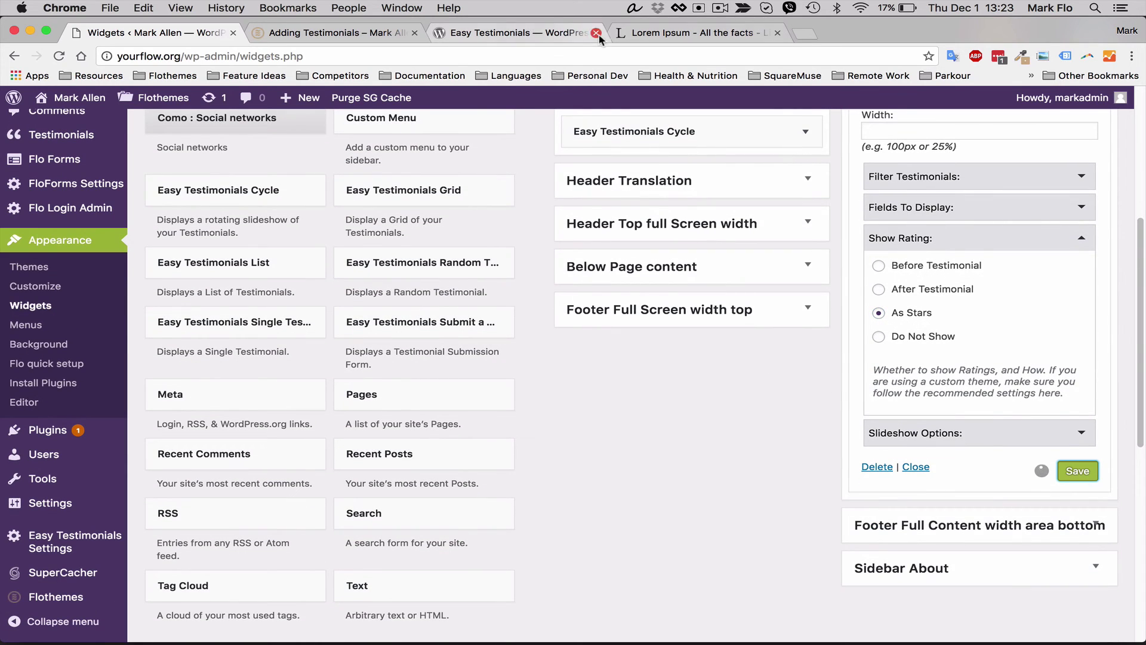
Reload the live Adding Testimonials page and scroll down to the new footer Testimonials widget
click(295, 33)
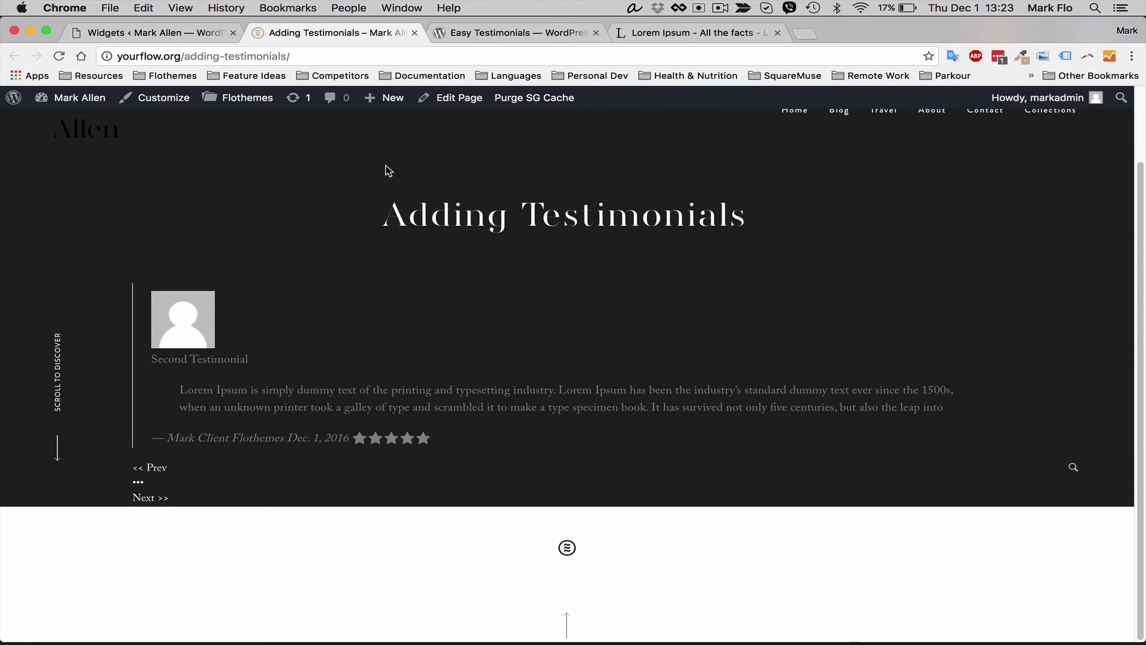
key(super+r)
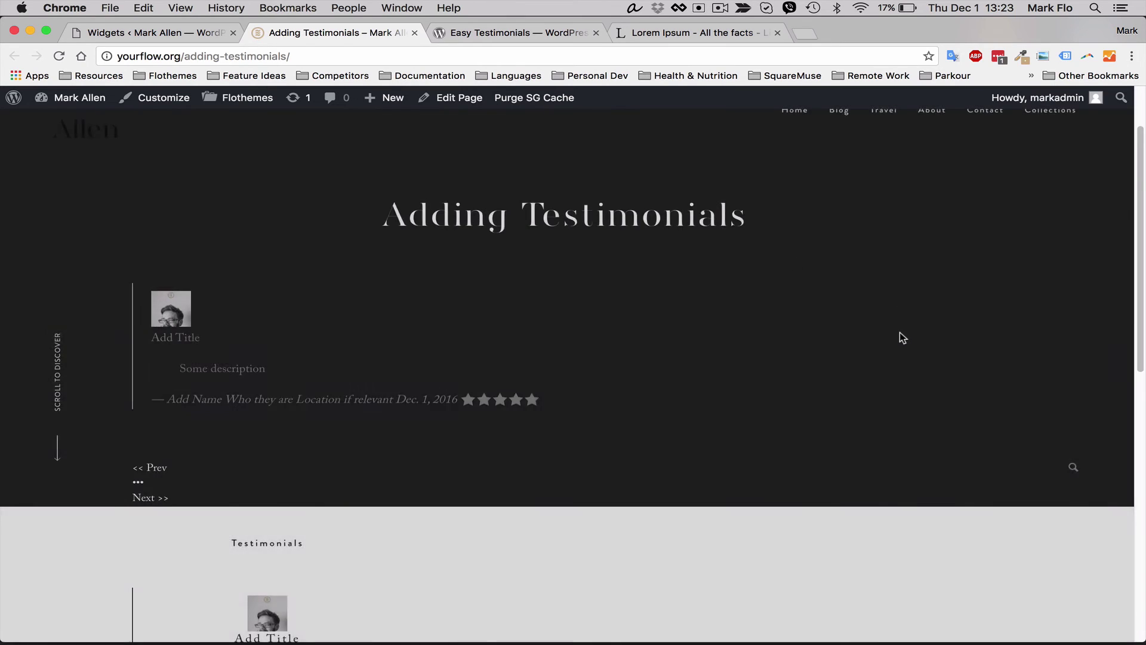
scroll(900, 332, down, 5)
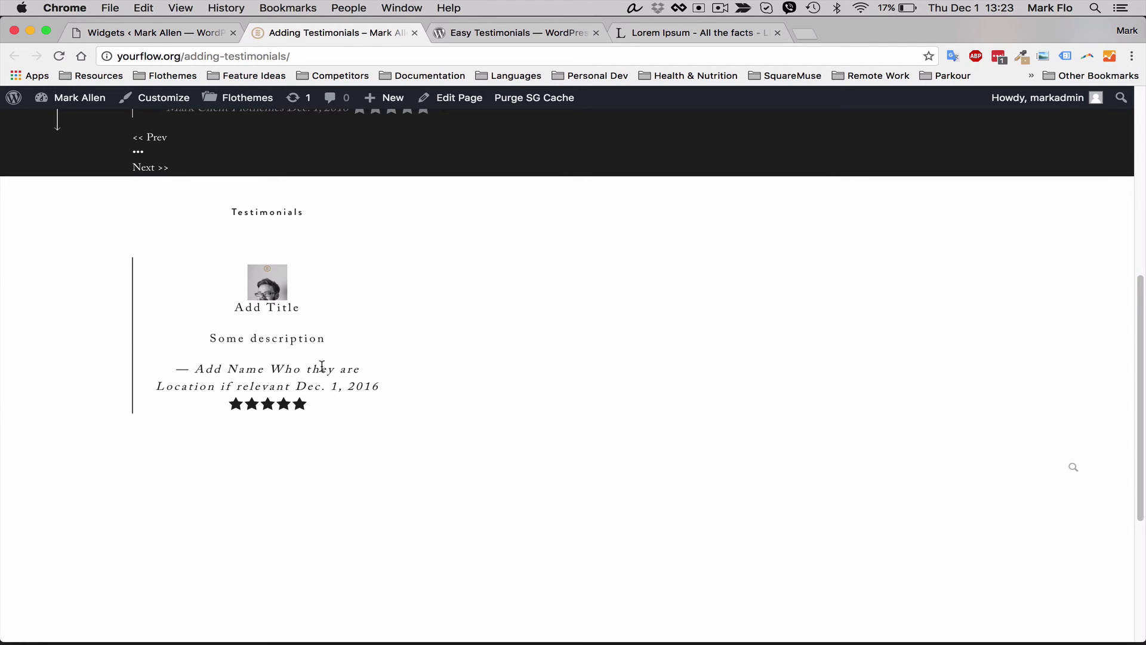
Collapse Footer Third and drop an Easy Testimonials List widget into Footer Second
click(202, 35)
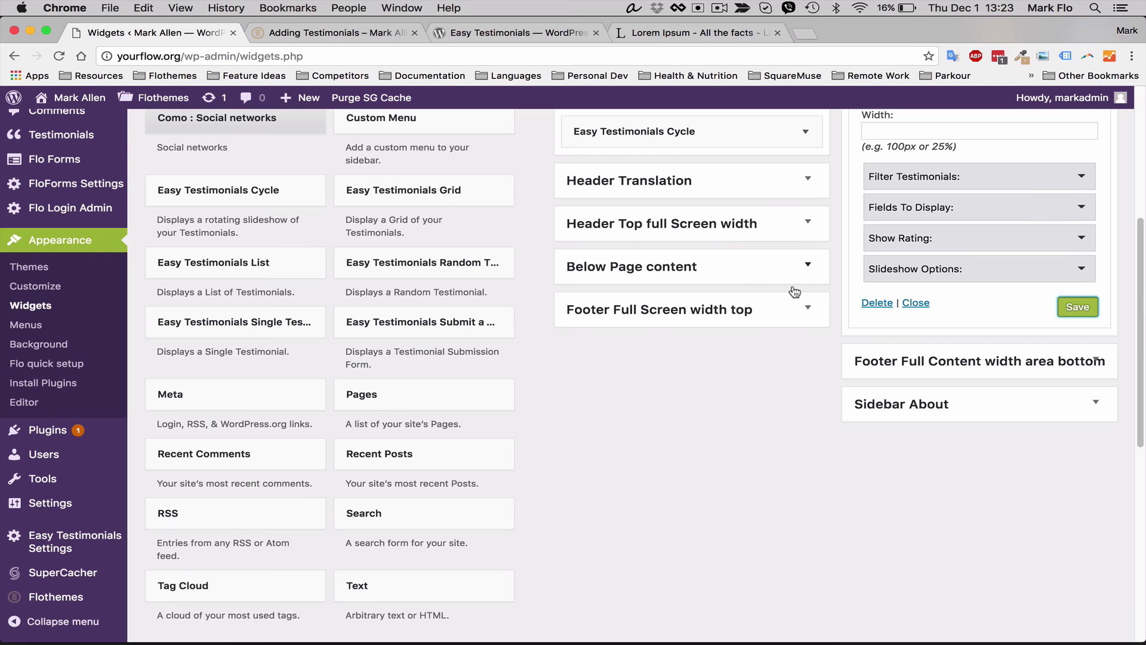
scroll(937, 322, up, 5)
click(1095, 222)
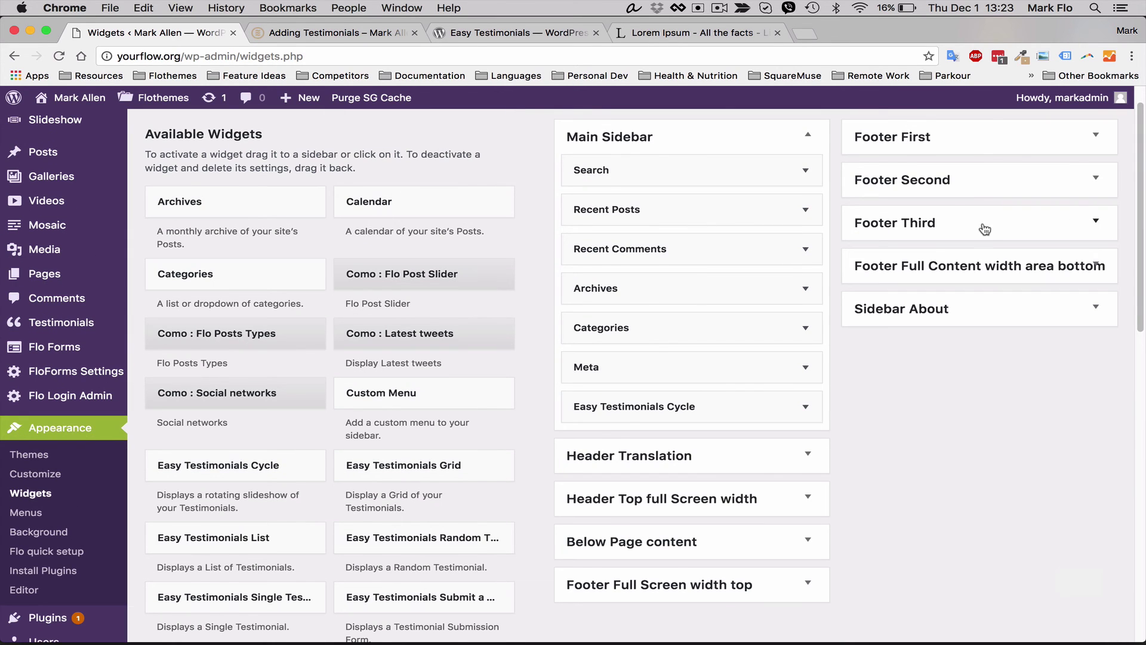
scroll(524, 367, down, 5)
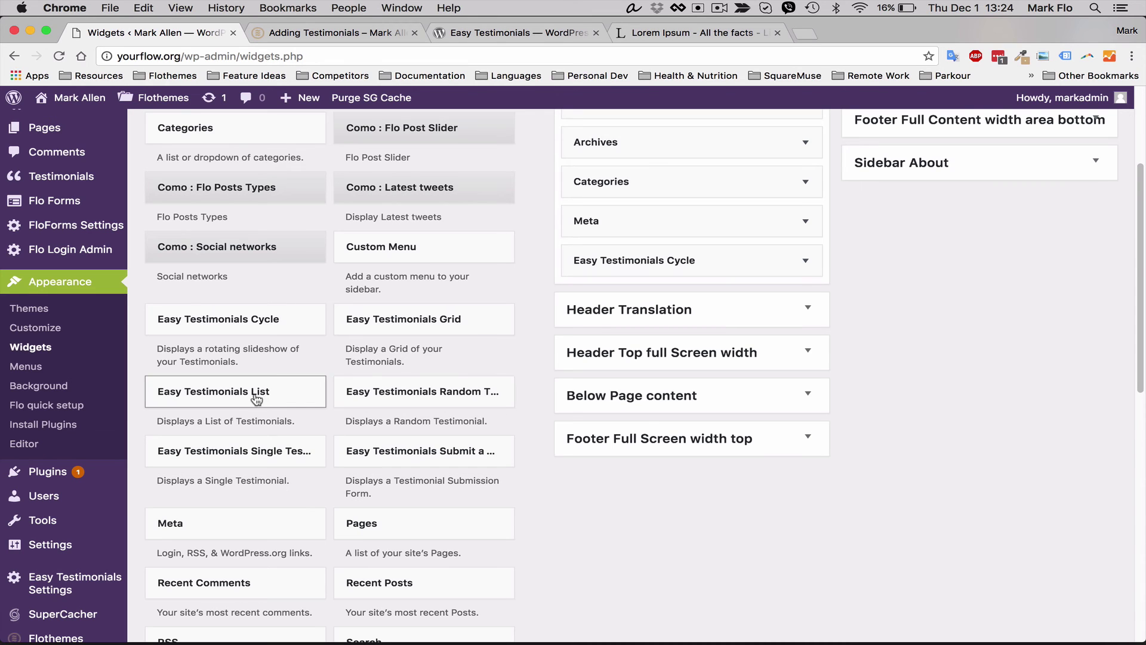
scroll(933, 414, up, 3)
drag(245, 499, 1030, 242)
Enable title, excerpt, featured image, date and location reviewed fields in the list widget
click(1034, 366)
click(1039, 366)
scroll(1035, 298, down, 5)
scroll(1033, 189, up, 1)
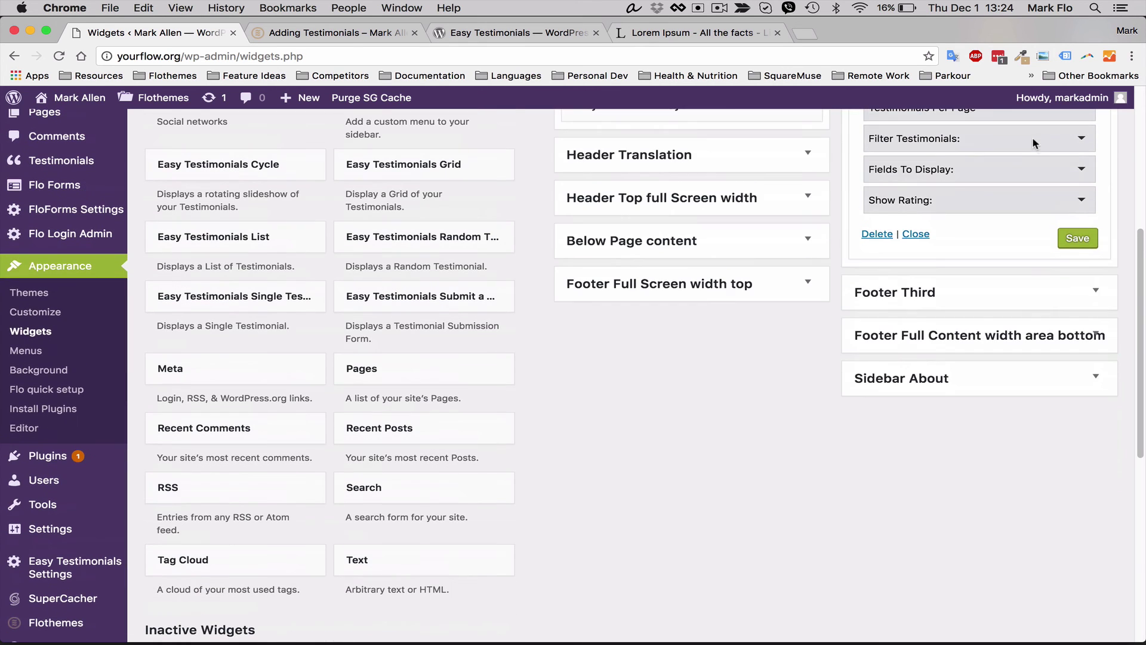
click(1055, 173)
click(879, 196)
click(879, 220)
click(879, 243)
click(879, 267)
click(878, 291)
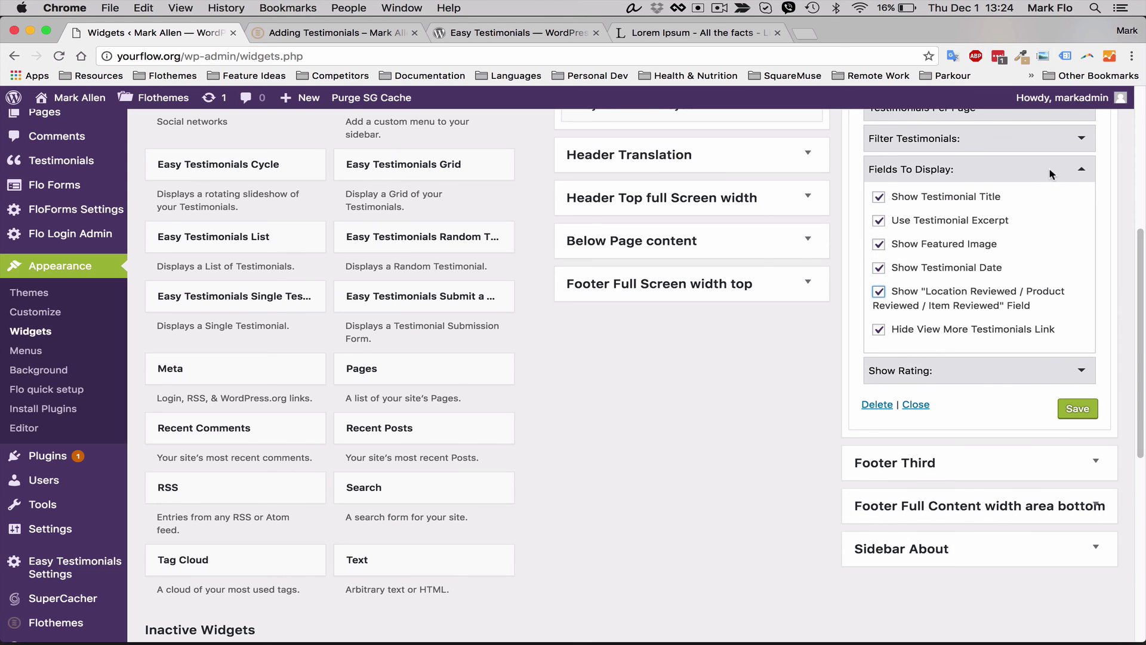
click(1051, 172)
Set the list widget's ratings to show as stars and save it
click(1054, 200)
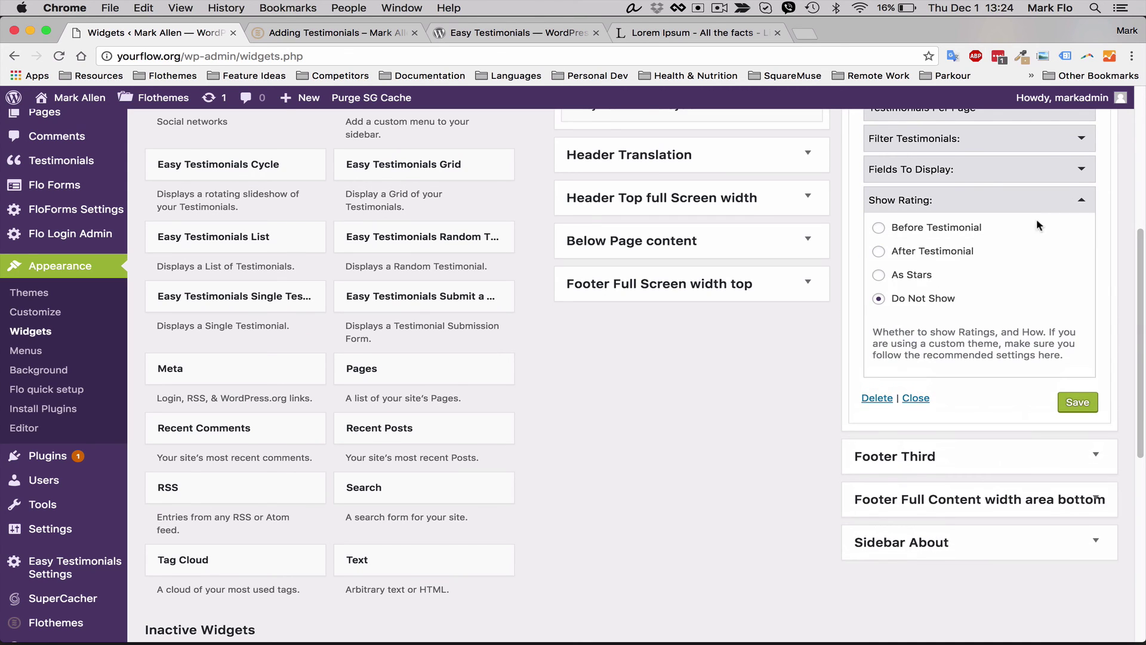
click(880, 276)
click(1075, 404)
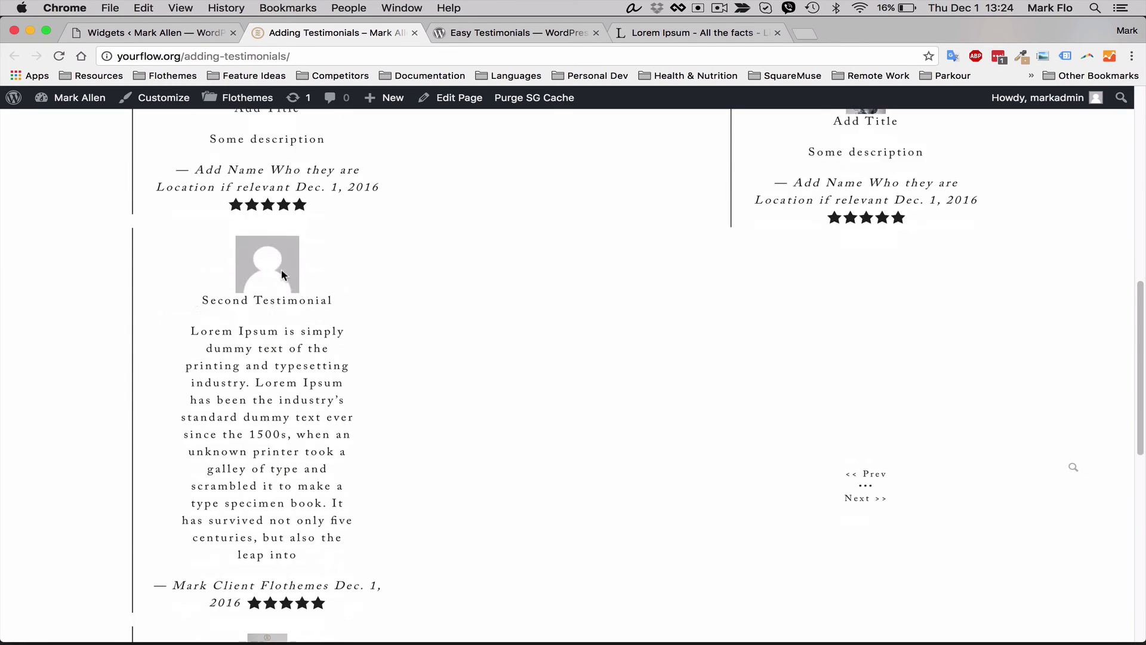
Return to the Widgets screen and collapse the Footer Second area
scroll(295, 327, up, 10)
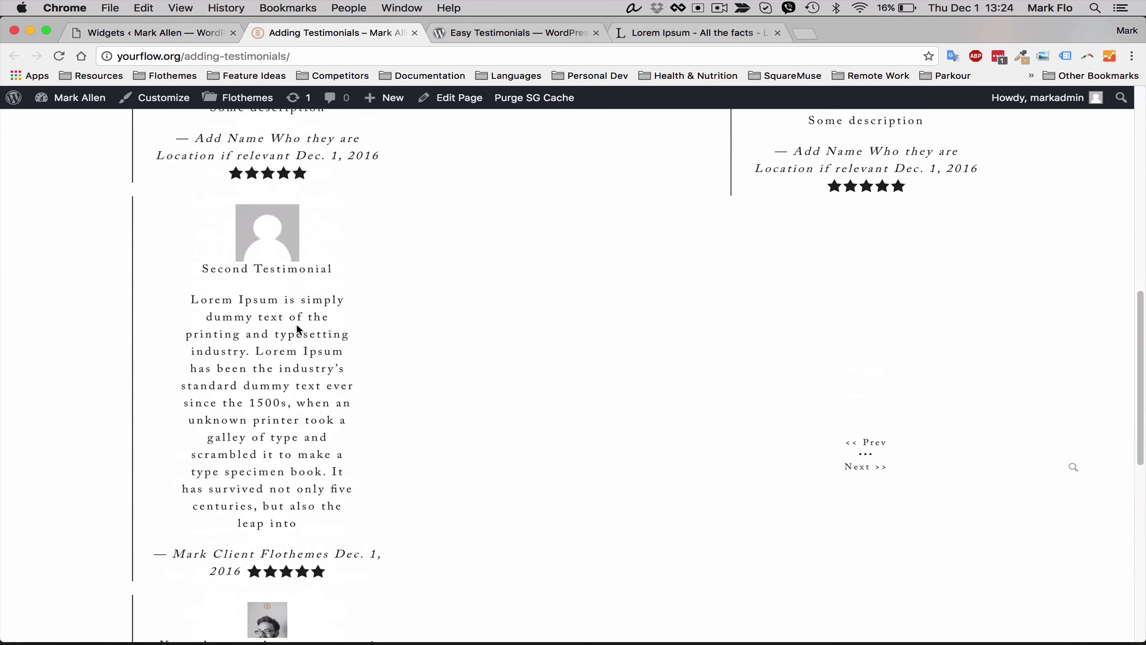
click(163, 36)
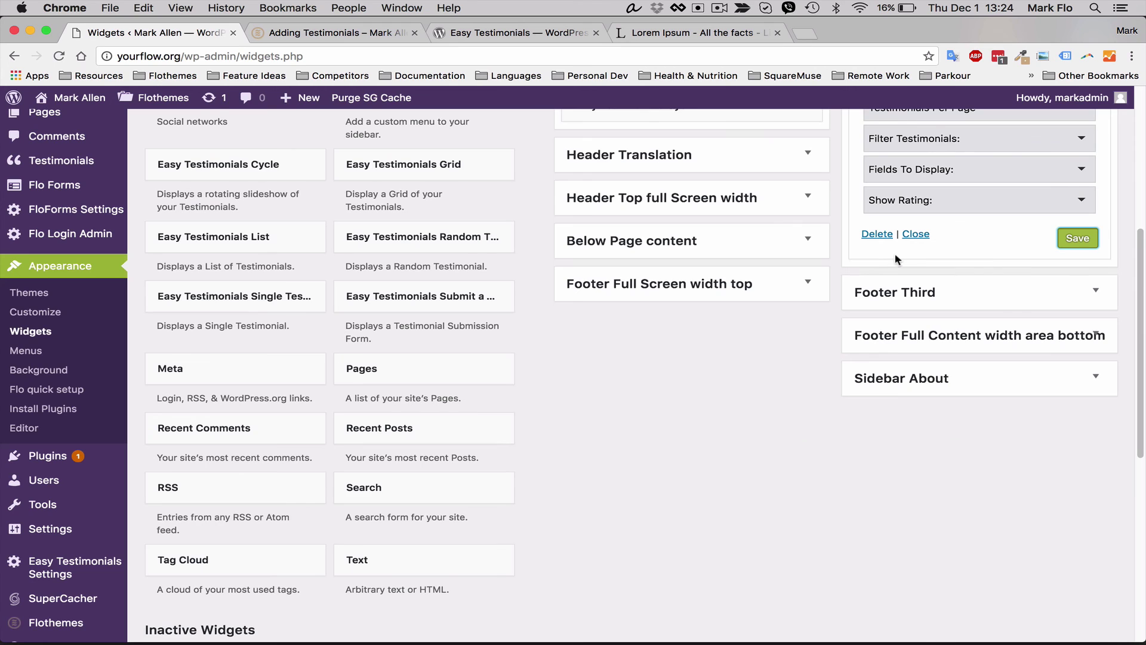
scroll(895, 258, up, 5)
click(1091, 153)
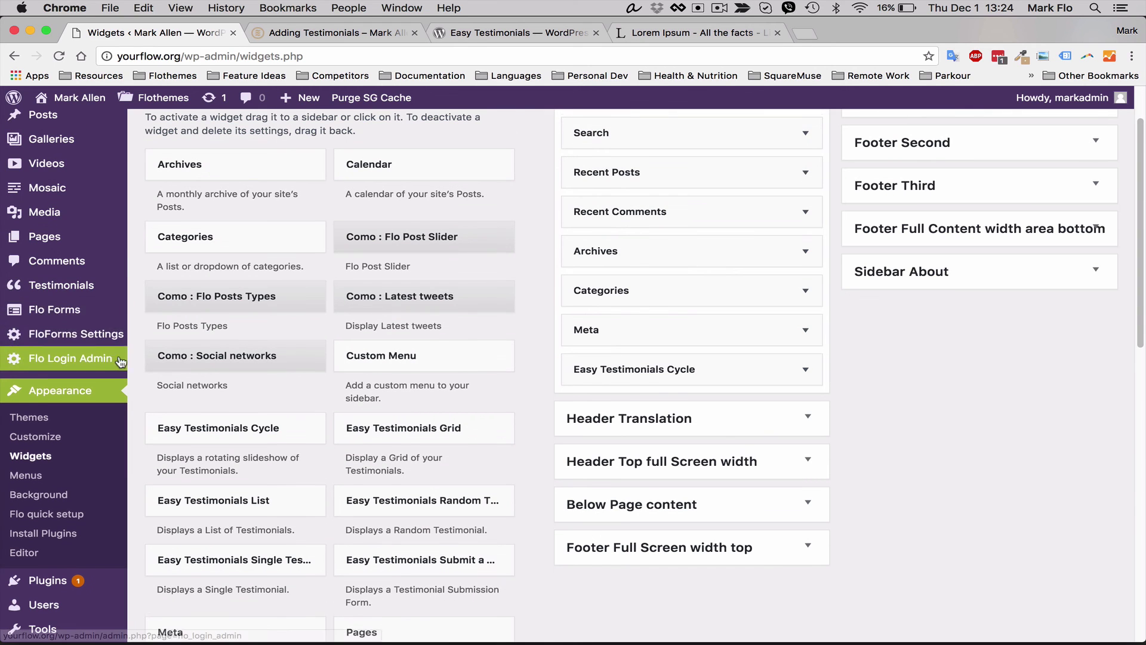
Open the Easy Testimonials settings, then switch to the live Adding Testimonials page
scroll(131, 388, down, 6)
click(91, 555)
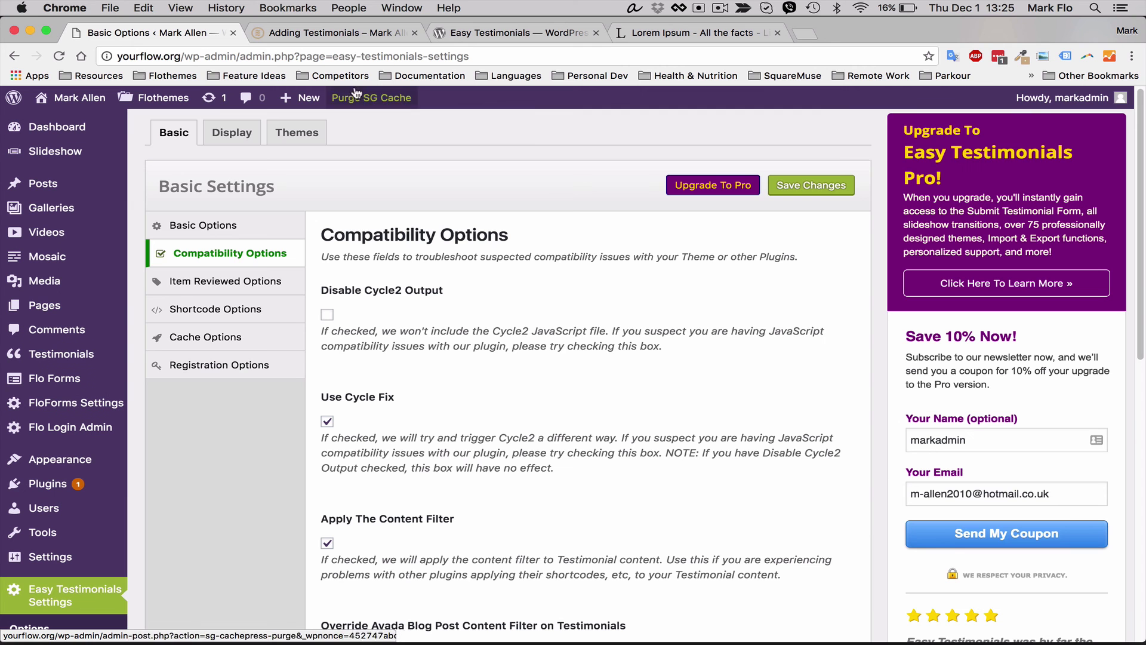
click(361, 31)
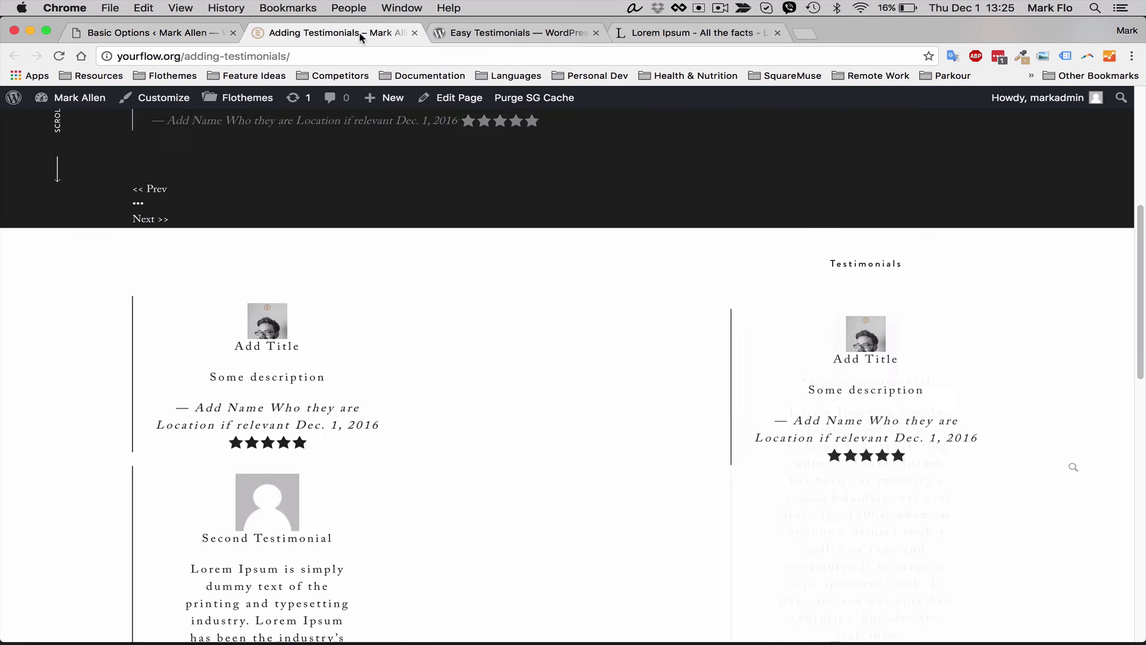